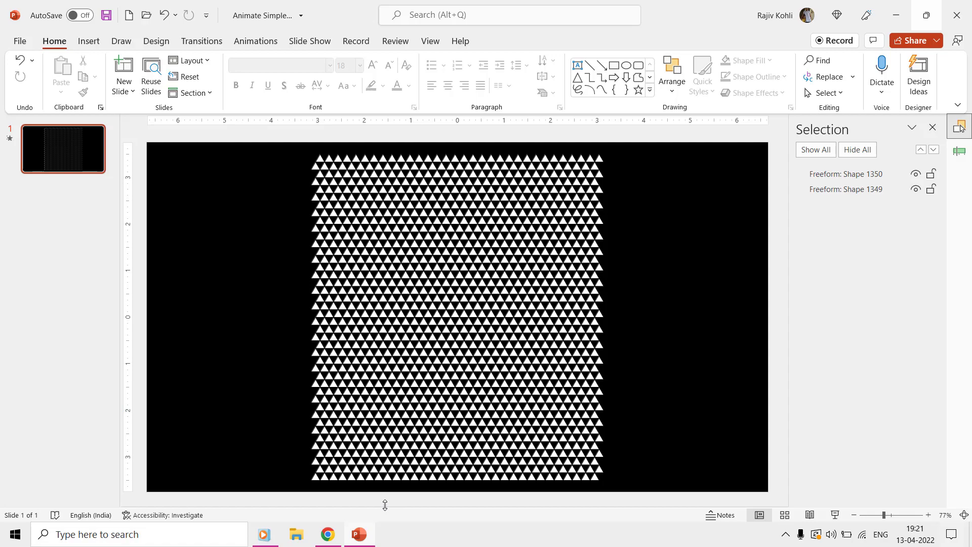
Bring the Imgur optical-illusion reference page in Chrome to the front.
left_click(326, 537)
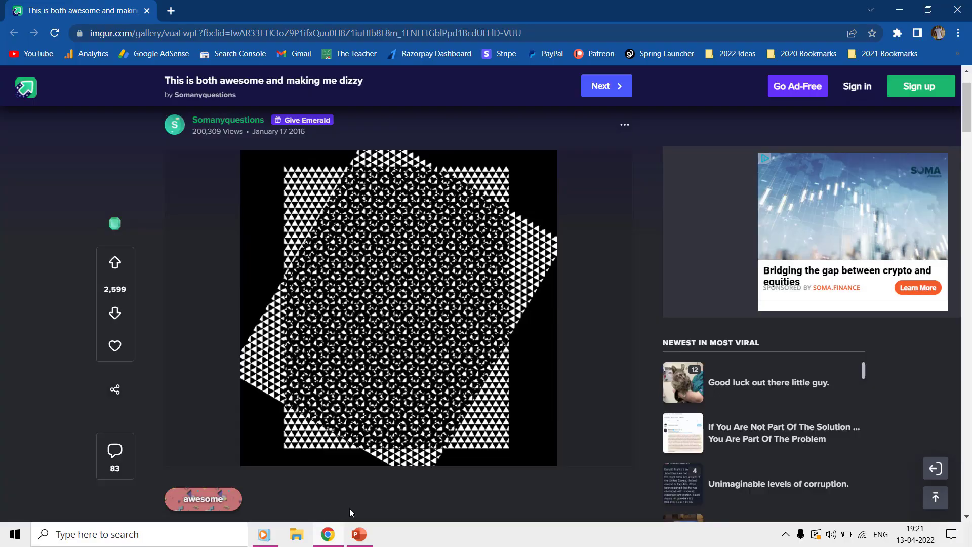
Return to PowerPoint after viewing the spinning triangle-grid animation.
left_click(360, 534)
Create a new blank presentation and switch its slide to the Blank layout.
left_click(22, 41)
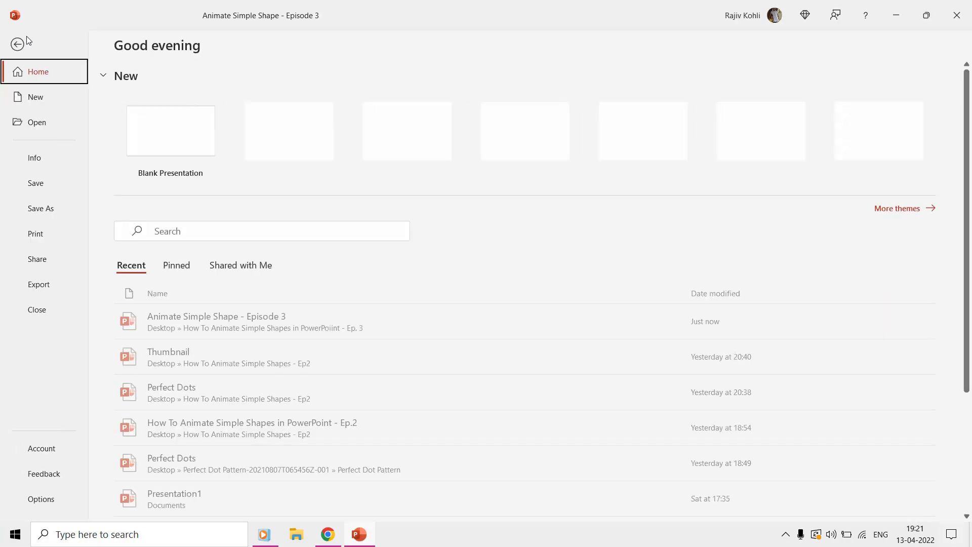
left_click(34, 97)
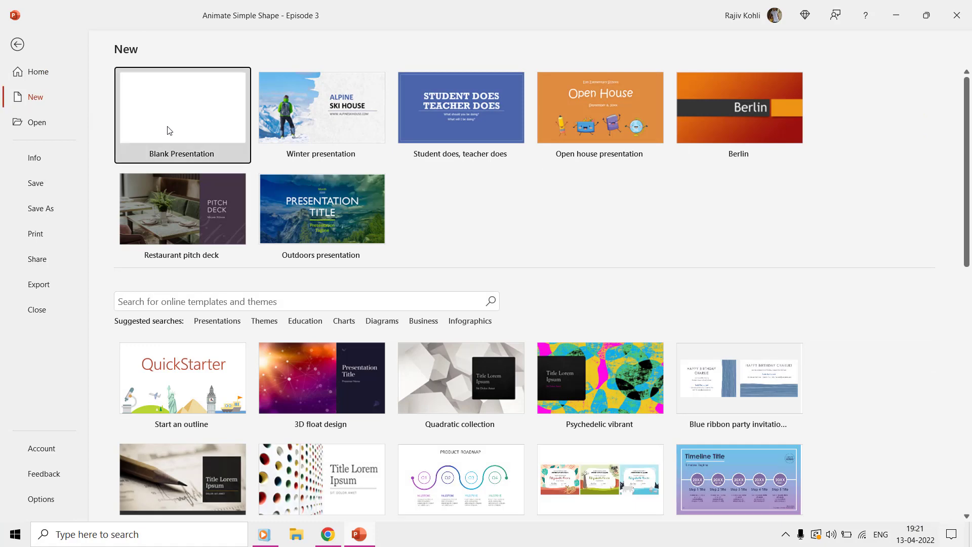
left_click(168, 131)
left_click(191, 60)
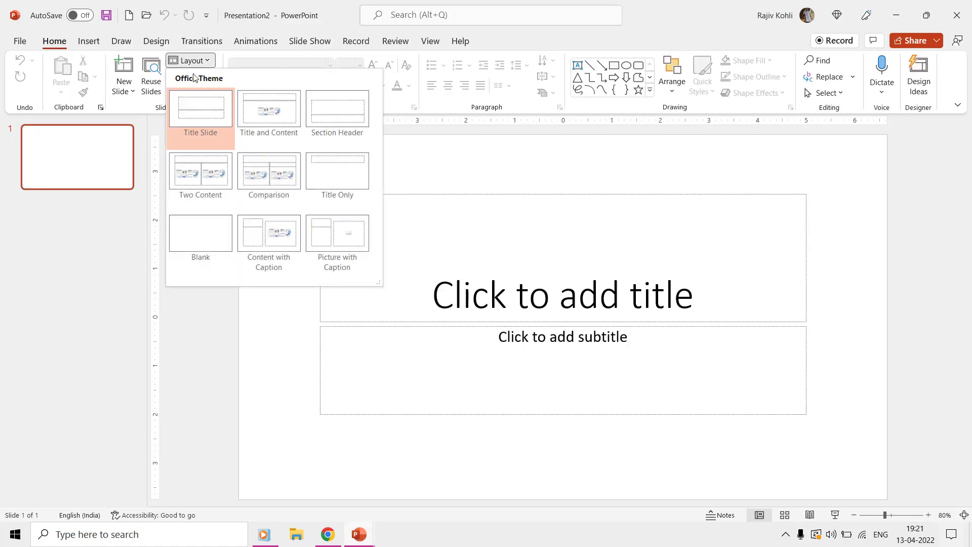
left_click(202, 239)
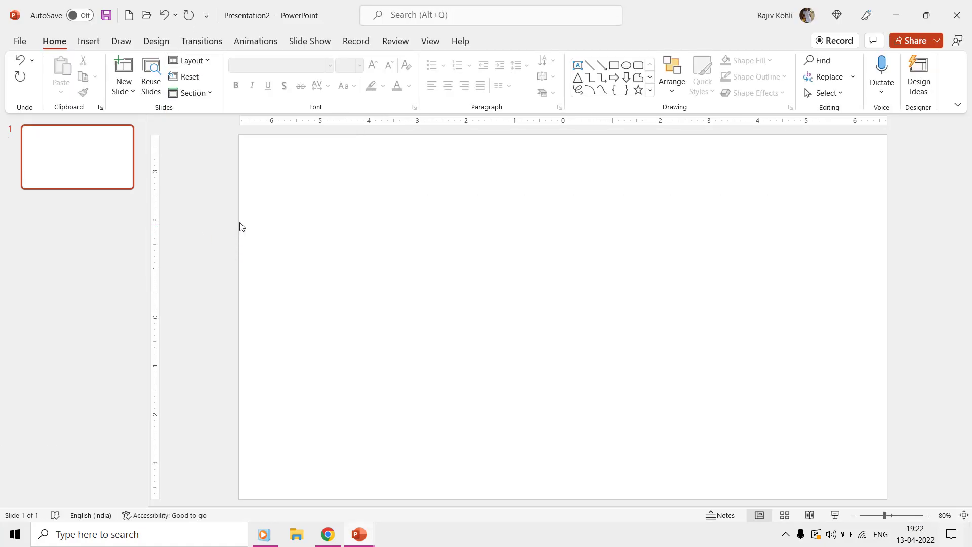
Give the slide a solid black background fill.
right_click(329, 223)
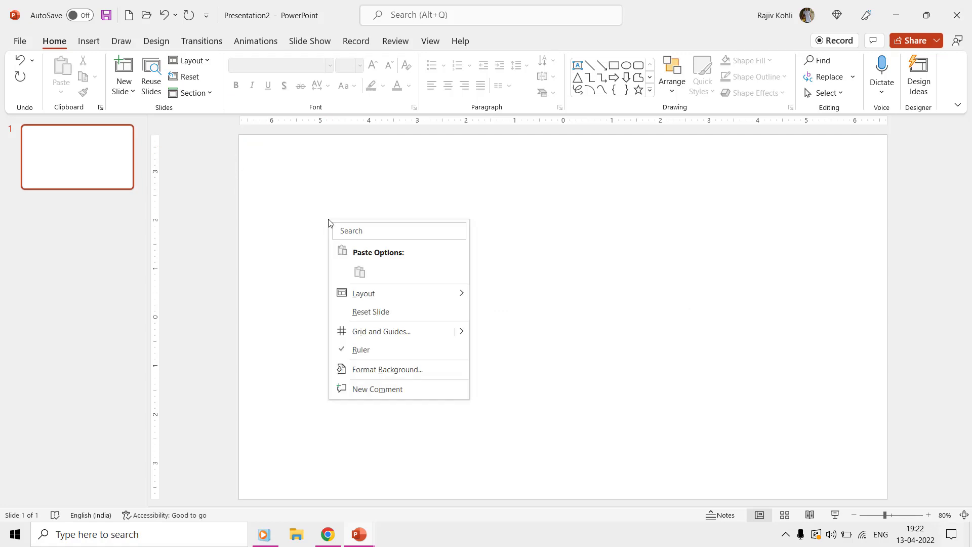
left_click(368, 377)
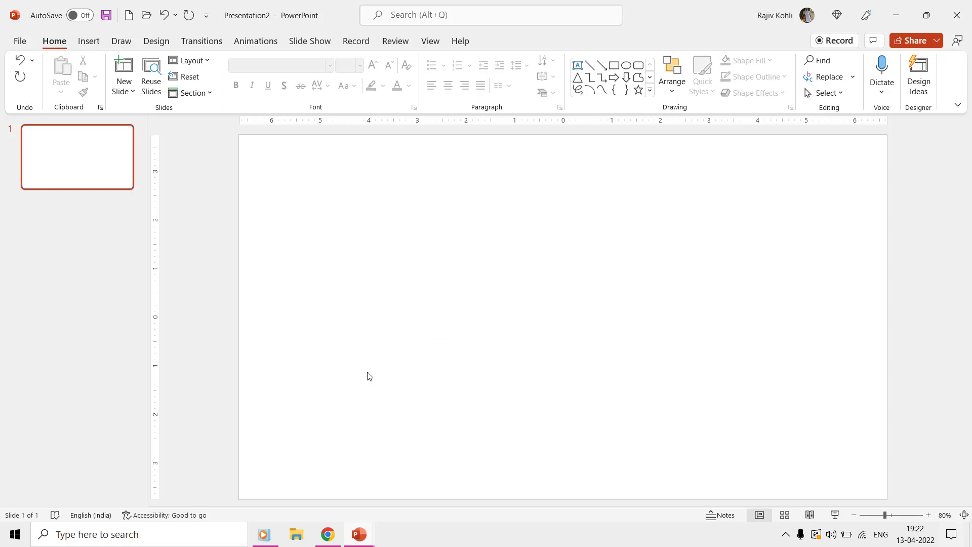
left_click(940, 281)
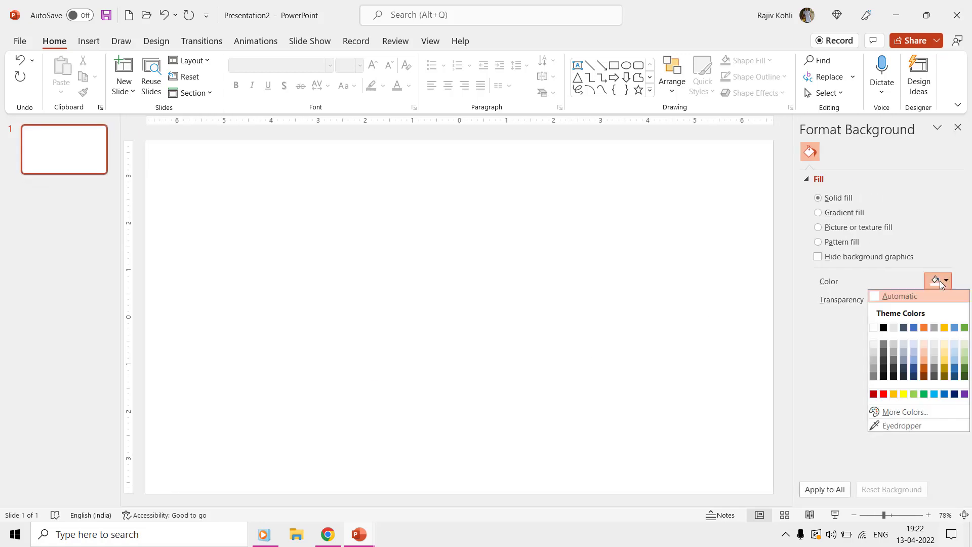
left_click(883, 328)
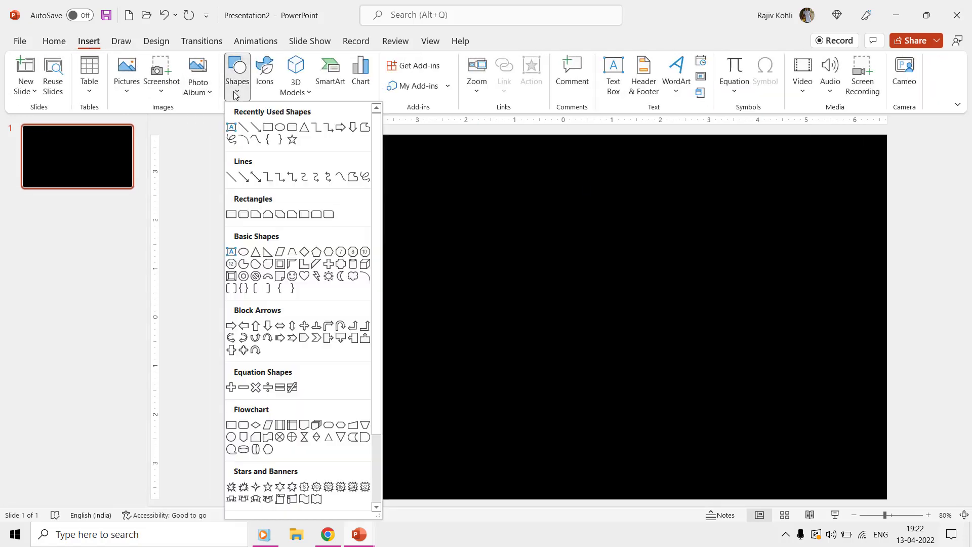
Insert an isosceles triangle, shrink it to 0.24" by 0.28", and move it near the top.
left_click(306, 127)
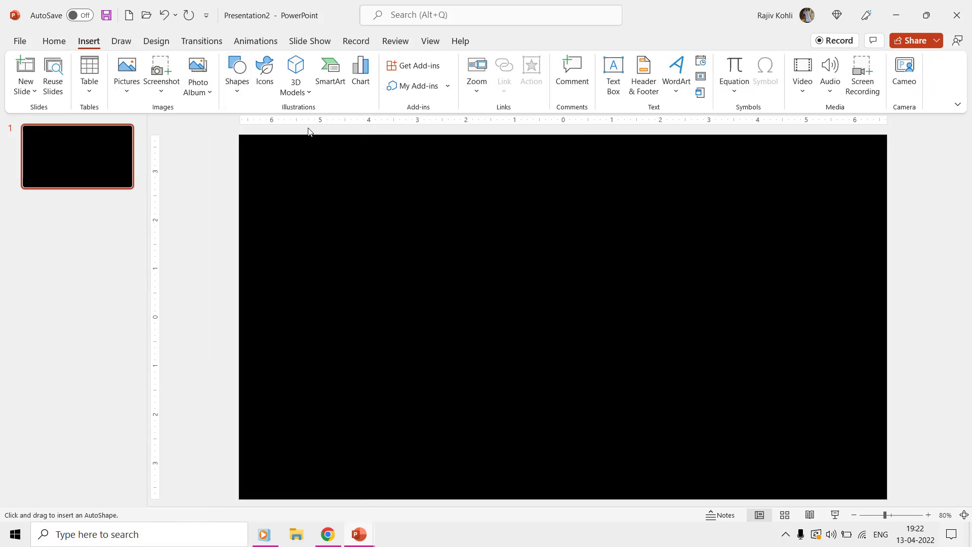
left_click(420, 254)
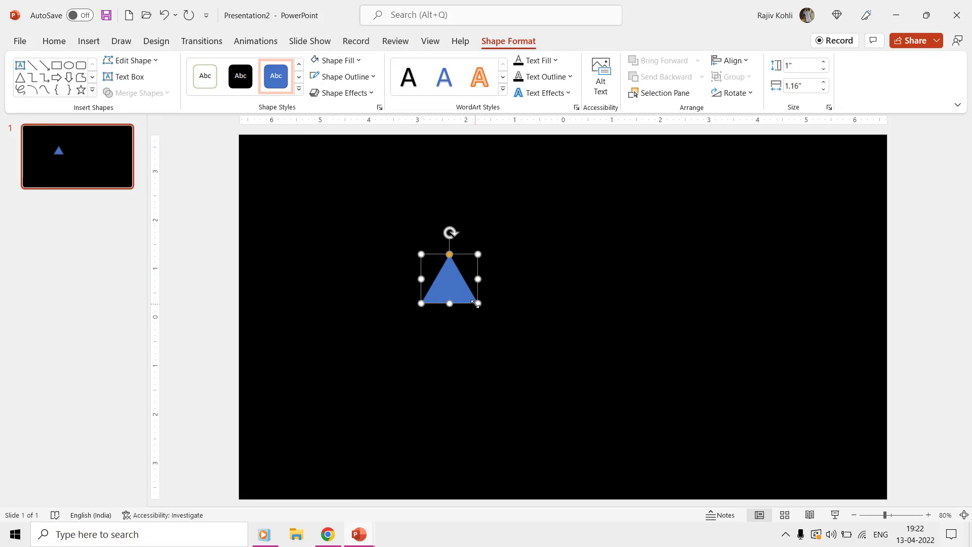
key("ctrl+alt+shift")
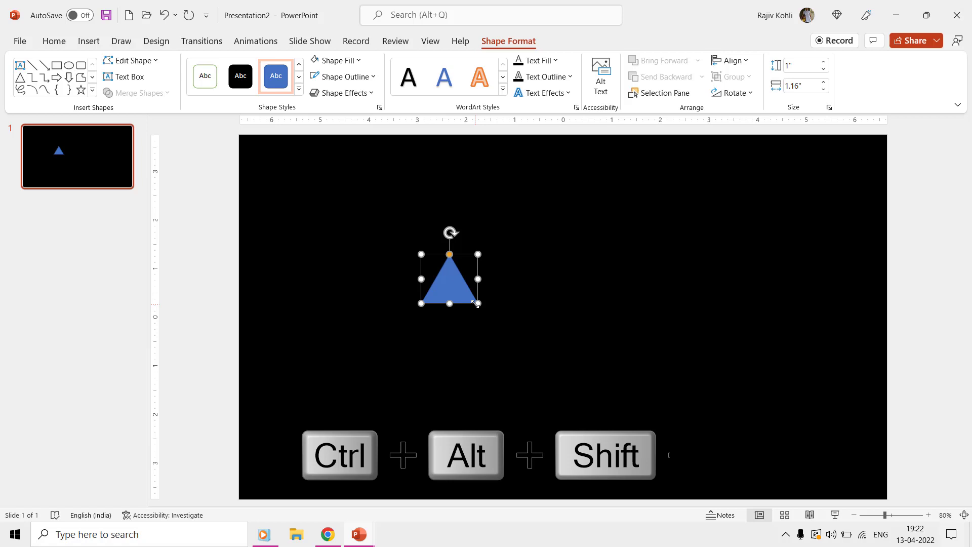
left_click_drag(476, 302, 457, 284)
scroll(486, 265, "up", 4, "ctrl")
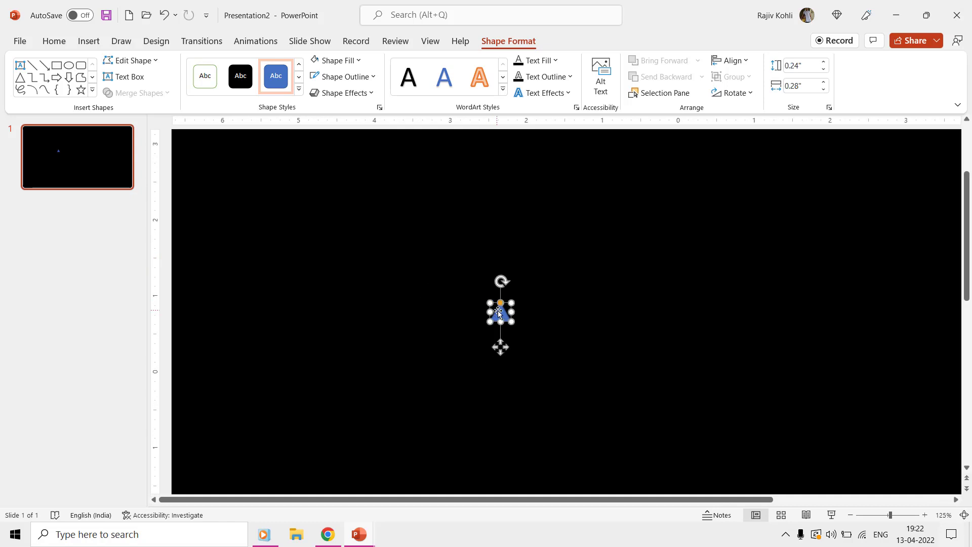
left_click(477, 232)
left_click_drag(477, 233, 408, 160)
scroll(421, 201, "down", 4, "ctrl")
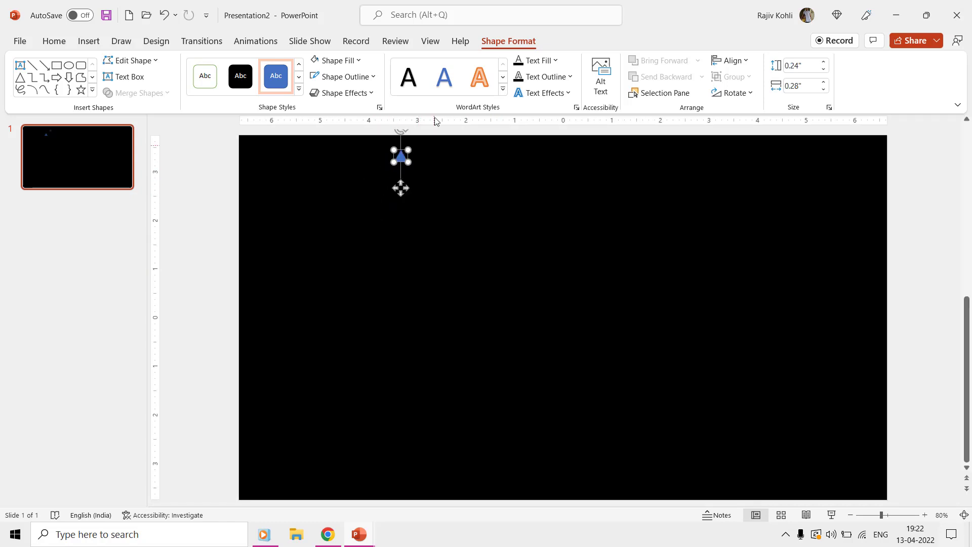
Make the triangle white with no outline.
left_click(347, 63)
left_click(314, 93)
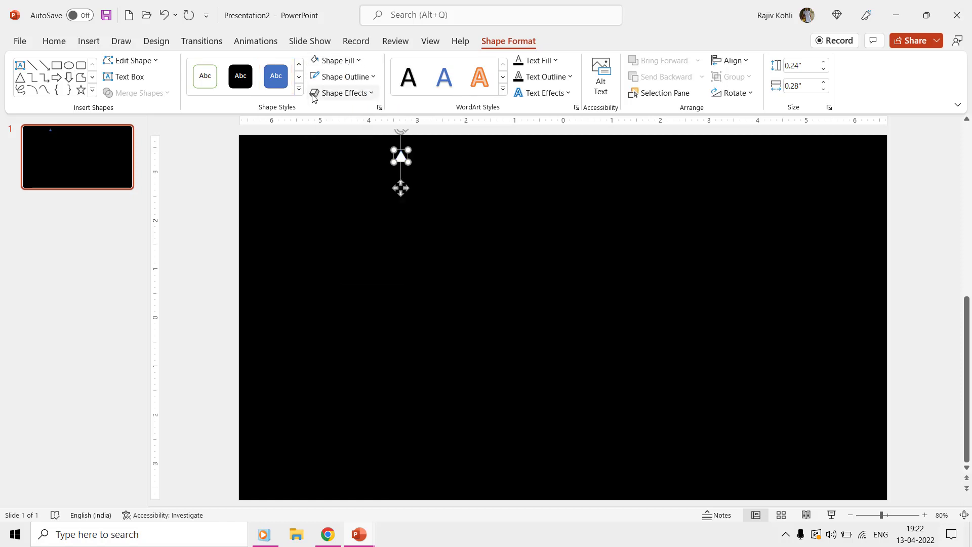
left_click(336, 77)
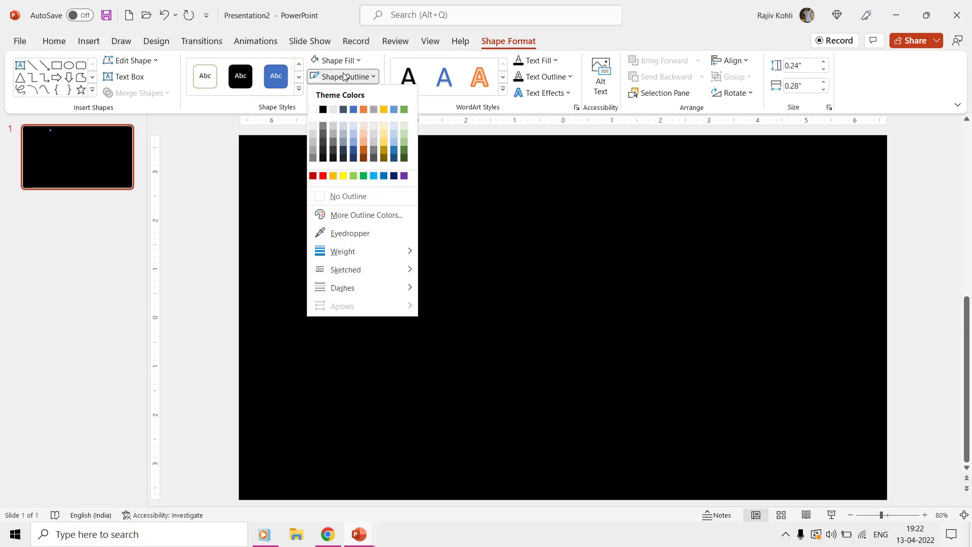
left_click(348, 193)
scroll(467, 177, "up", 3)
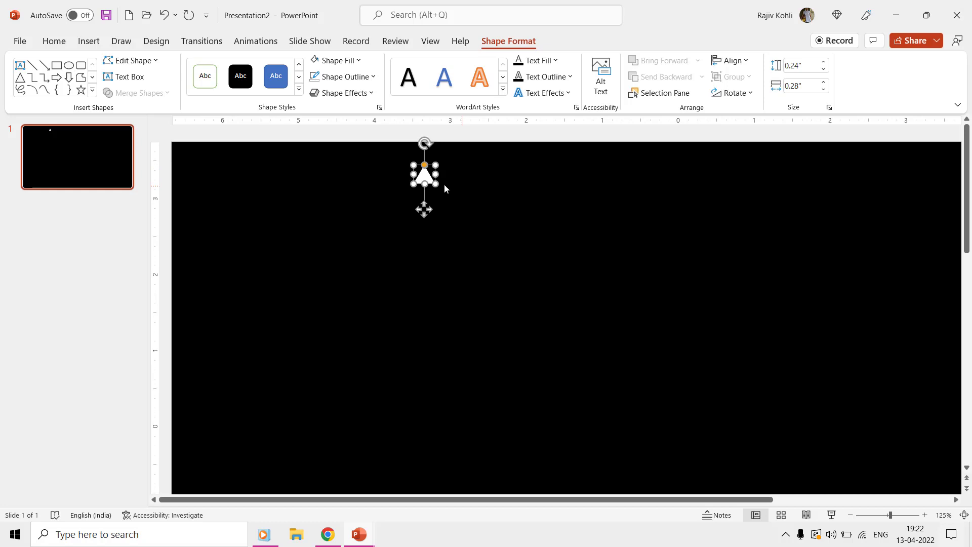
Copy the triangle level to the right and repeat with F4 to form a row across the top.
key("ctrl+shift")
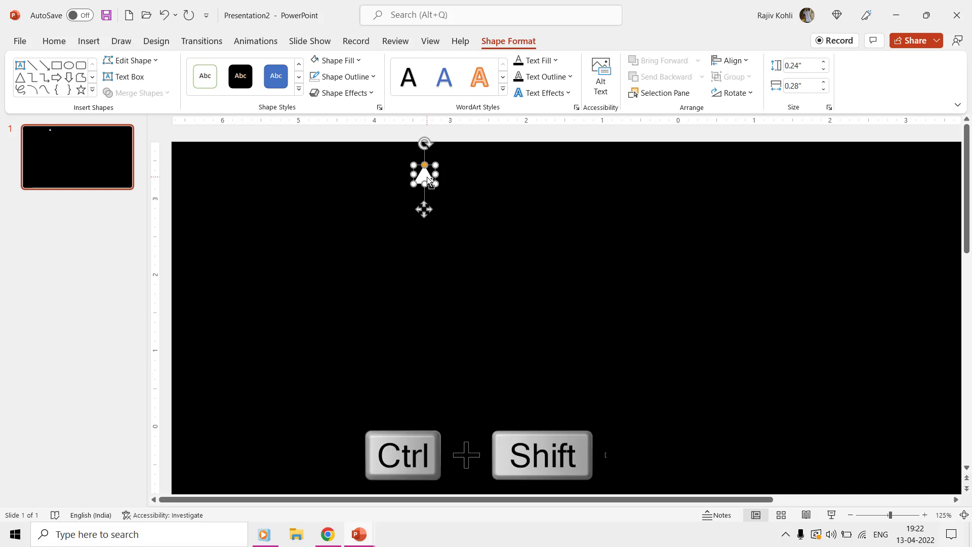
left_click_drag(430, 180, 454, 174)
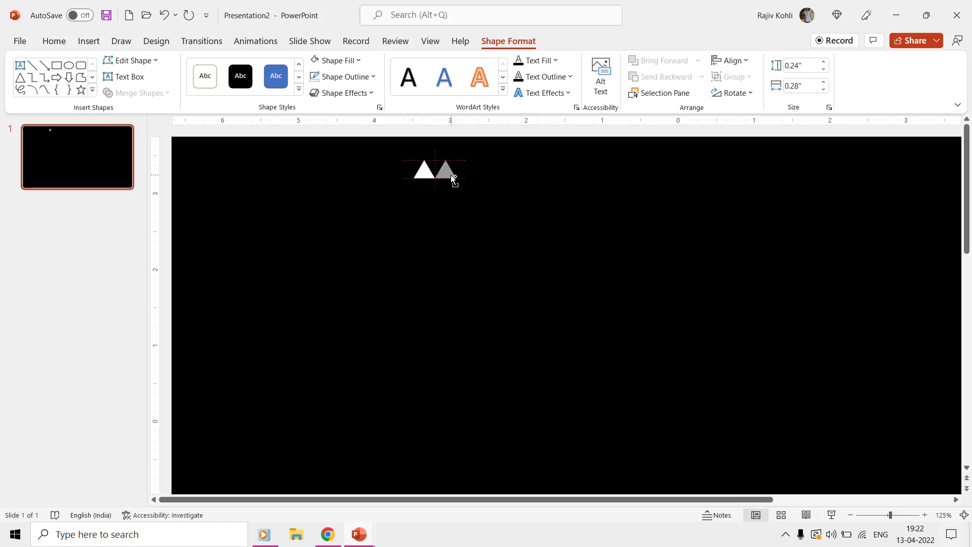
left_click_drag(452, 177, 453, 178)
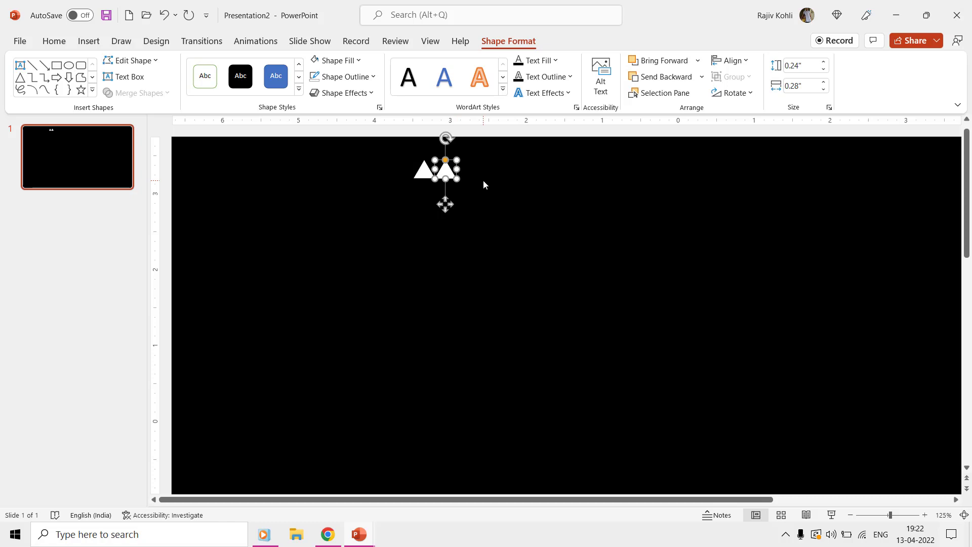
key("F4")
key("F4")
key("F4")
key("F4")
key("F4")
key("F4")
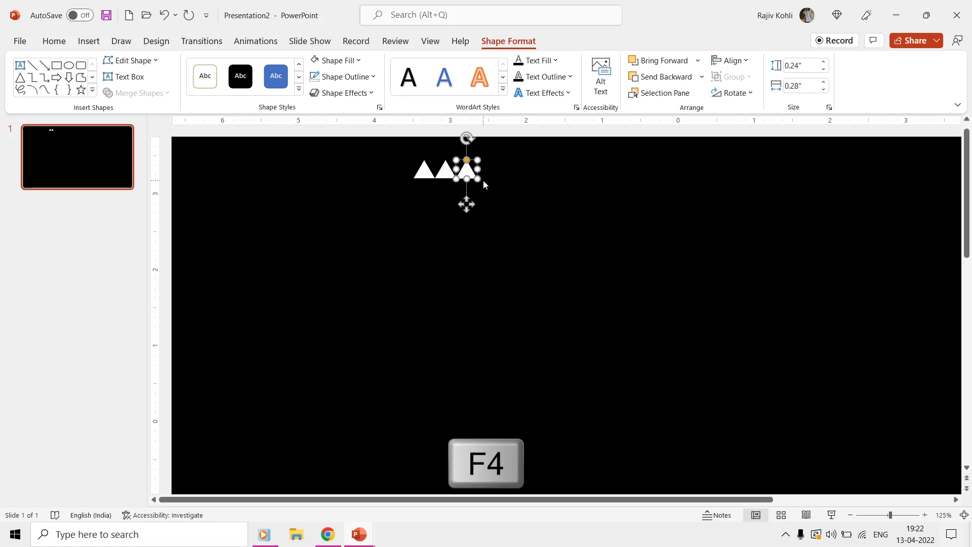
key("F4")
key("F4")
key("F4")
key("F4")
key("F4")
key("F4")
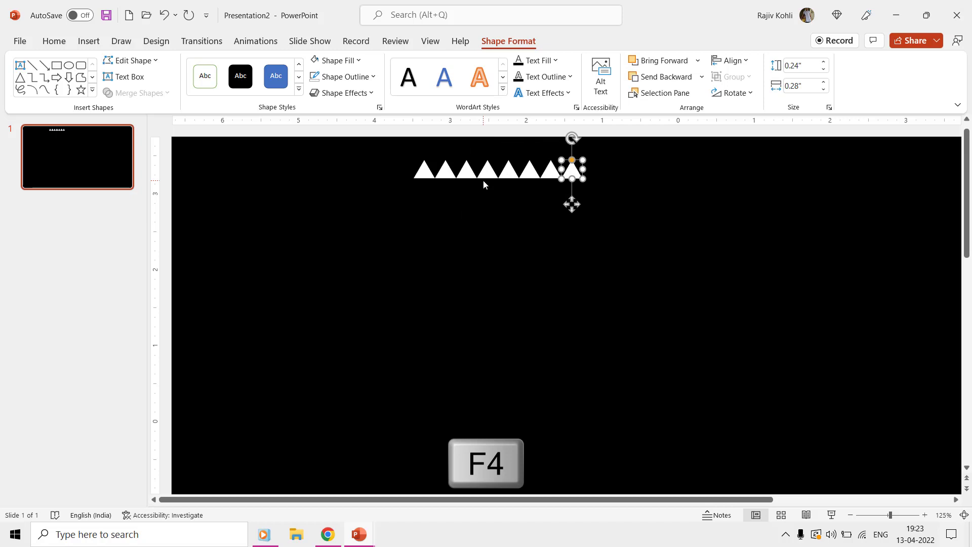
key("F4")
key("F4")
key("F4")
key("F4")
key("F4")
key("F4")
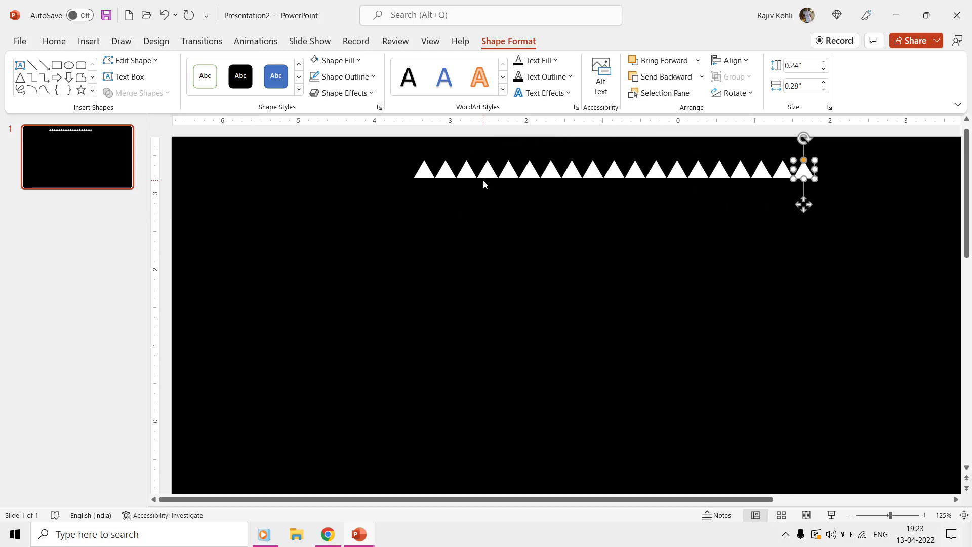
key("F4")
key("F4")
key("F4")
key("F4")
key("F4")
key("F4")
key("F4")
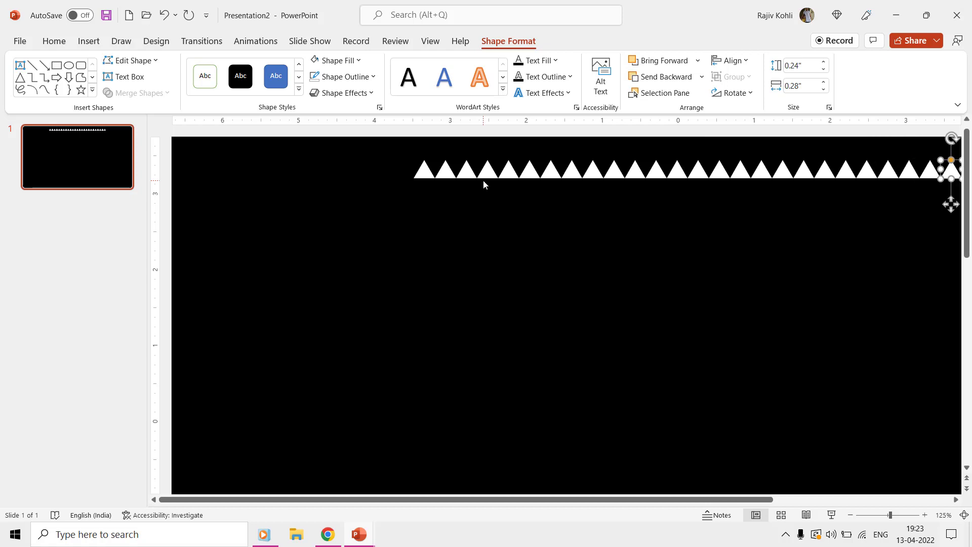
key("F4")
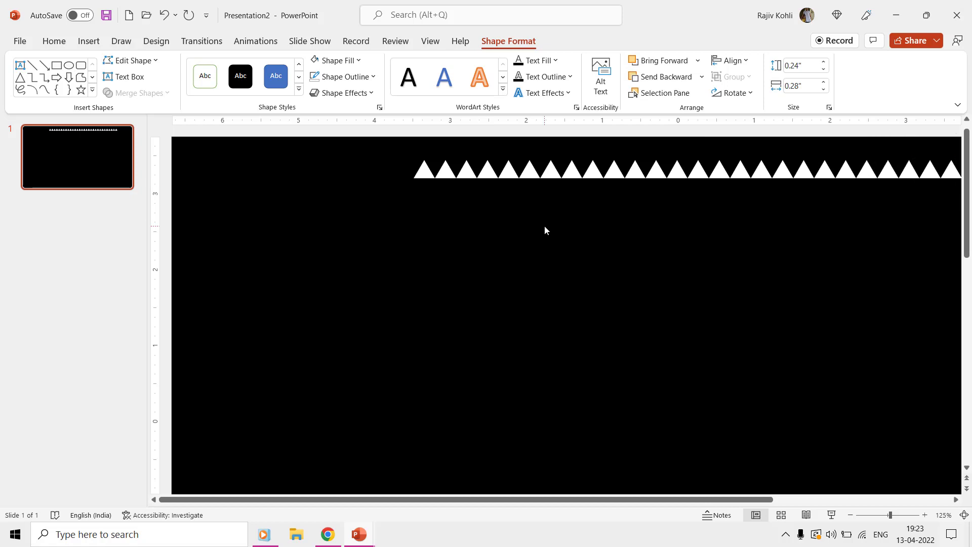
scroll(544, 225, "down", 2)
scroll(545, 226, "down", 2)
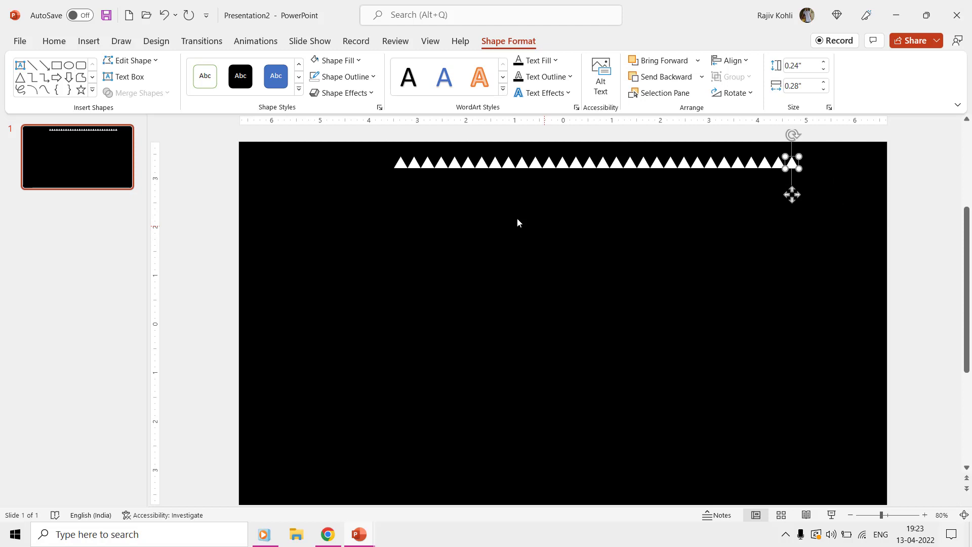
Copy the triangle row and nest the copy beneath it, offset half a triangle to interlock.
left_click(377, 147)
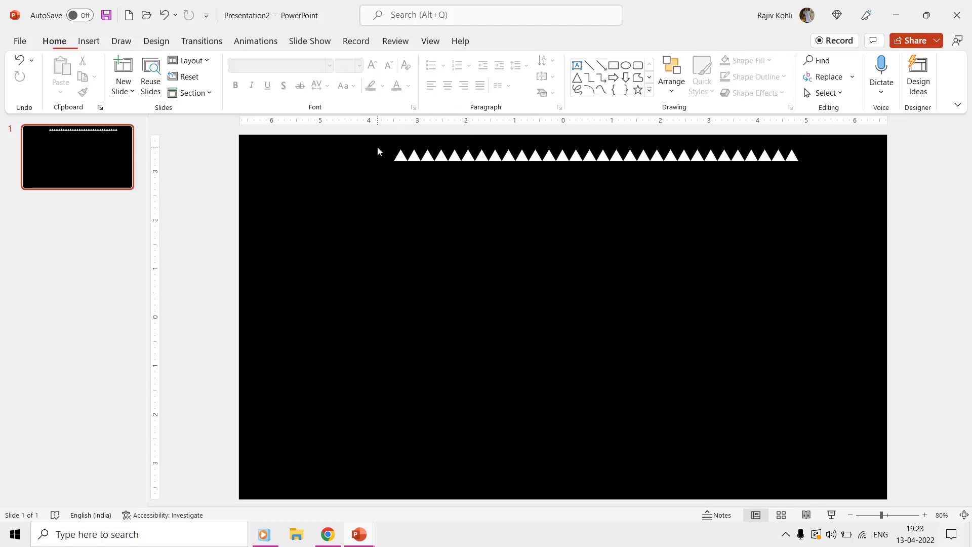
key("ctrl+a")
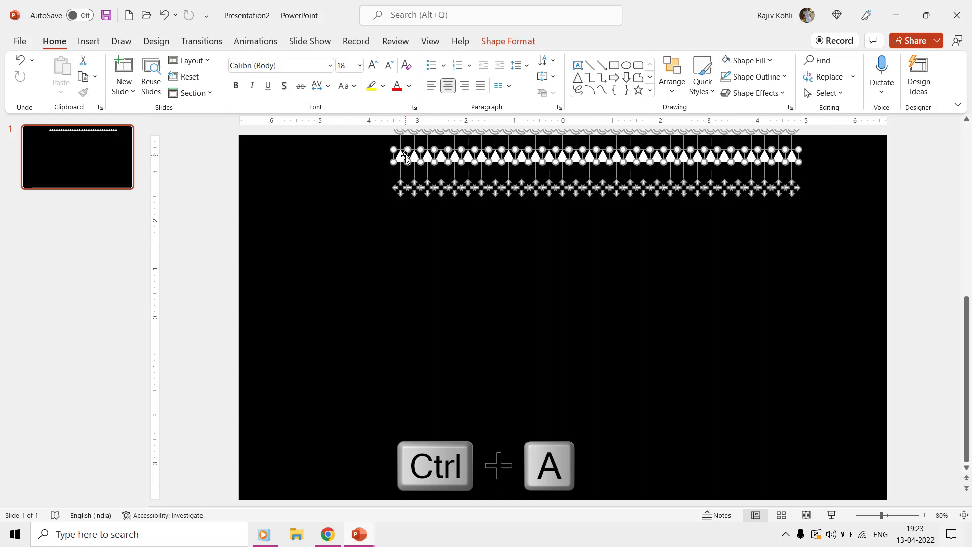
left_click_drag(404, 156, 404, 169)
scroll(404, 172, "up", 5, "ctrl")
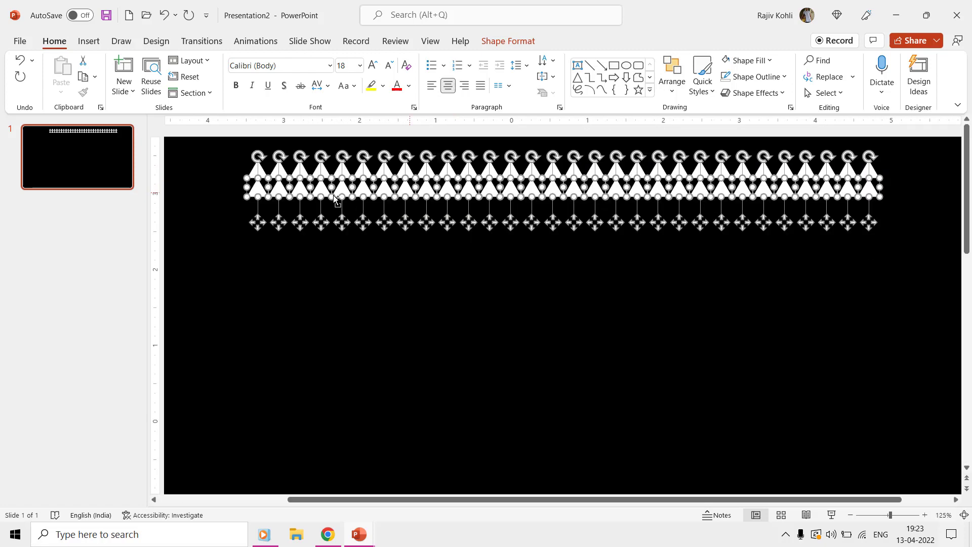
key("Escape")
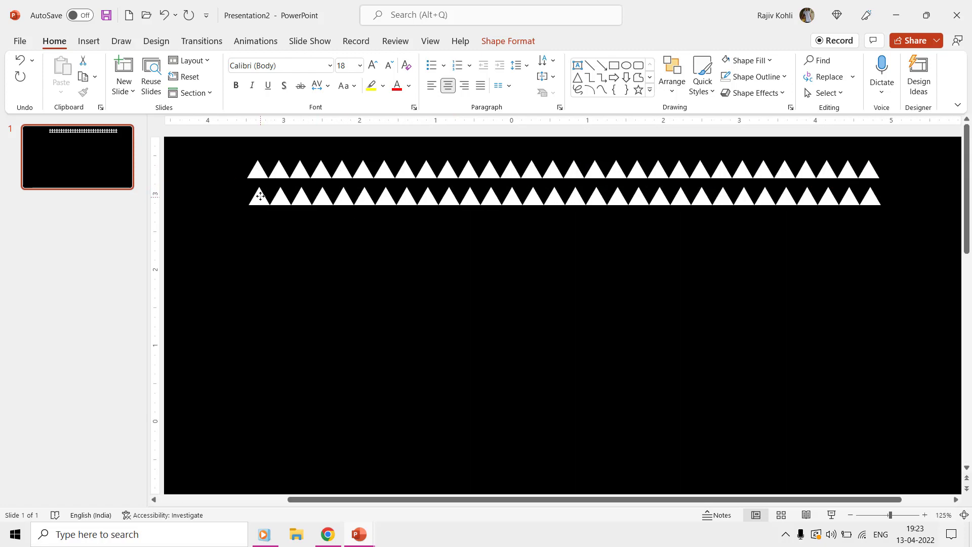
left_click_drag(260, 196, 246, 189)
key("ctrl+a")
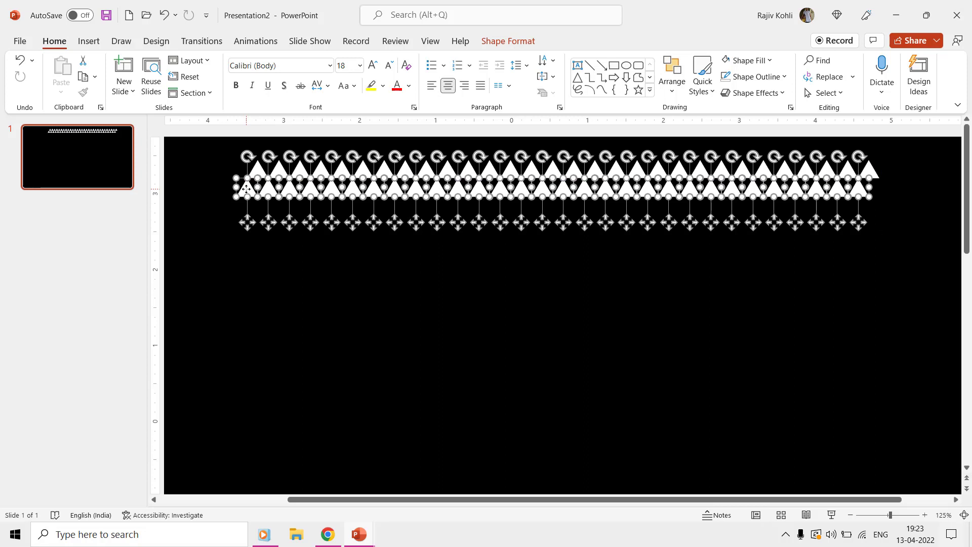
Copy the two-row band down the slide repeatedly with F4, then delete the overflowing rows.
left_click(306, 251)
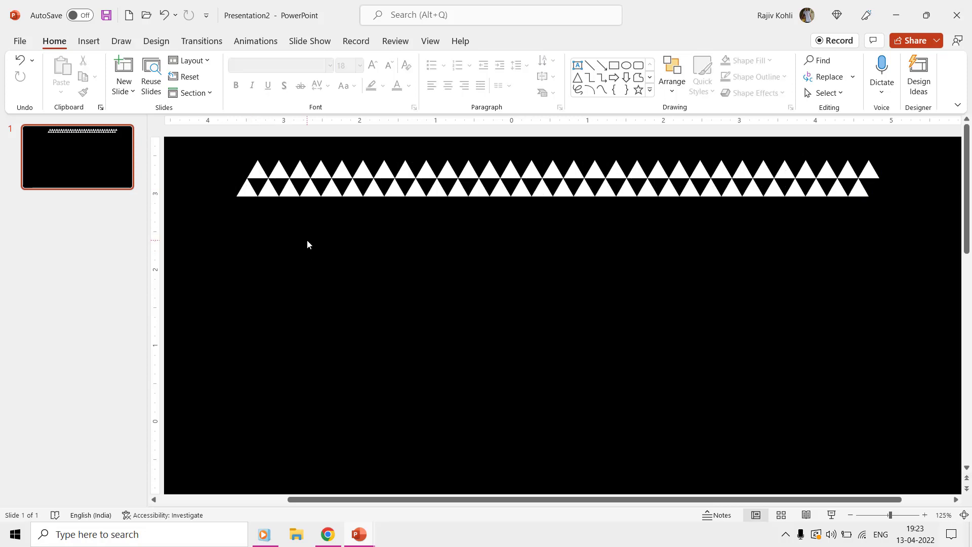
key("ctrl+a")
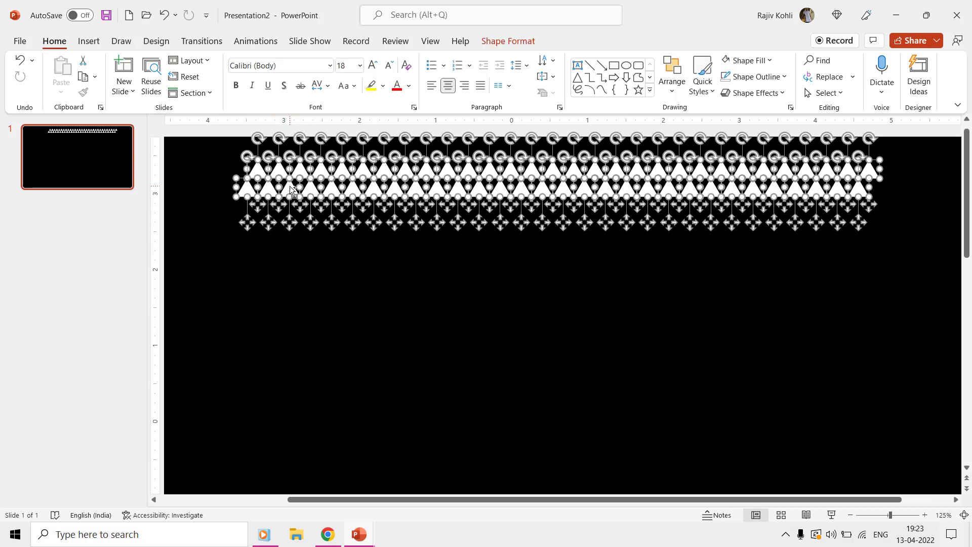
left_click_drag(290, 186, 290, 220)
key("F4")
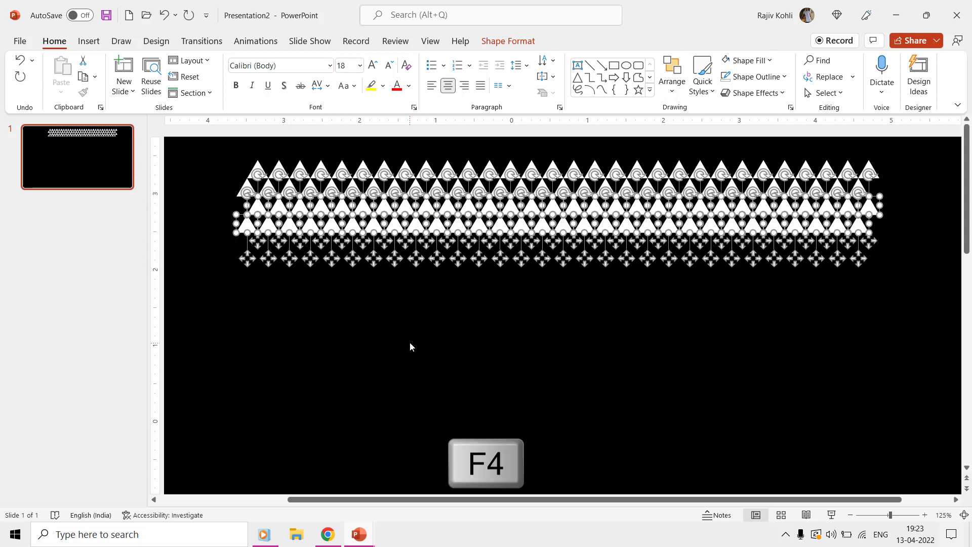
key("F4")
key("F4")
key("F4")
key("F4")
key("F4")
key("F4")
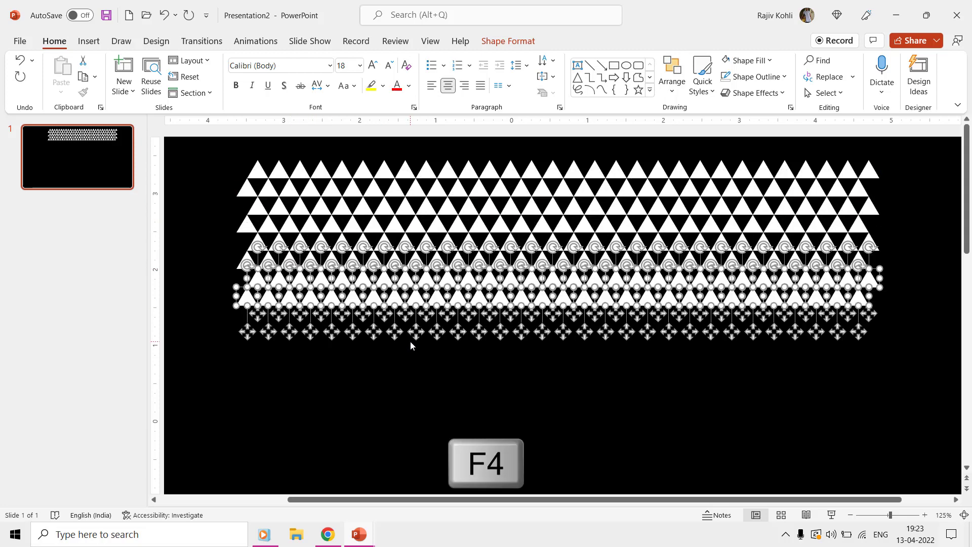
key("F4")
key("F4")
key("F4")
key("F4")
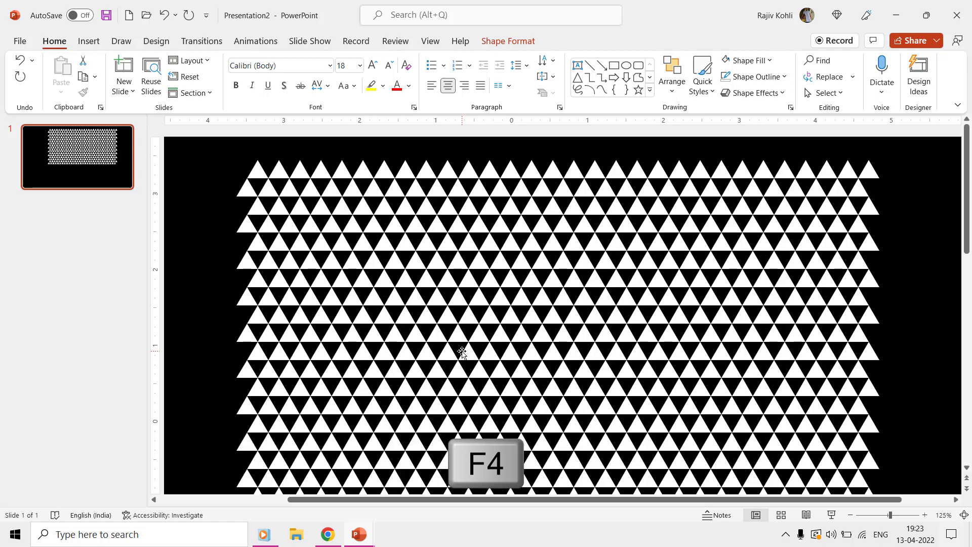
scroll(544, 333, "down", 5, "ctrl")
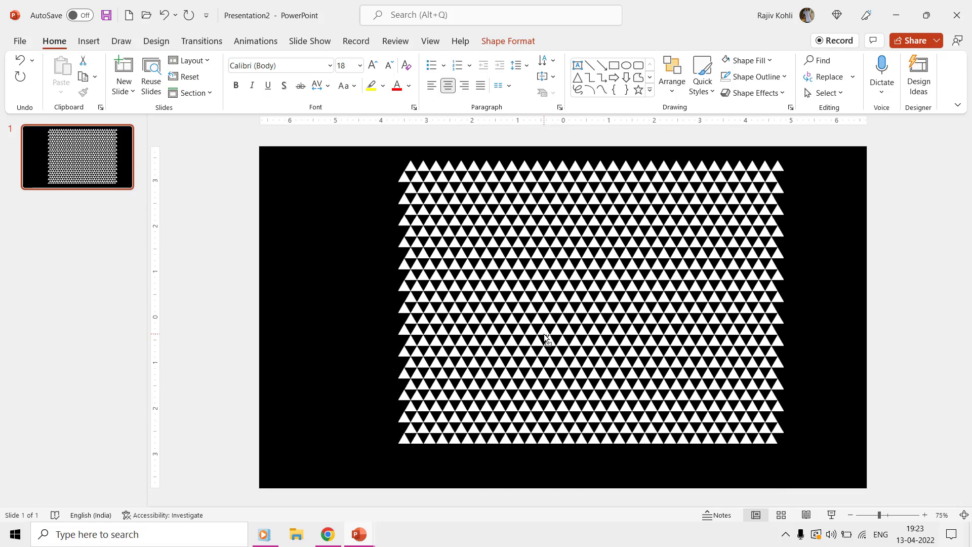
key("Delete")
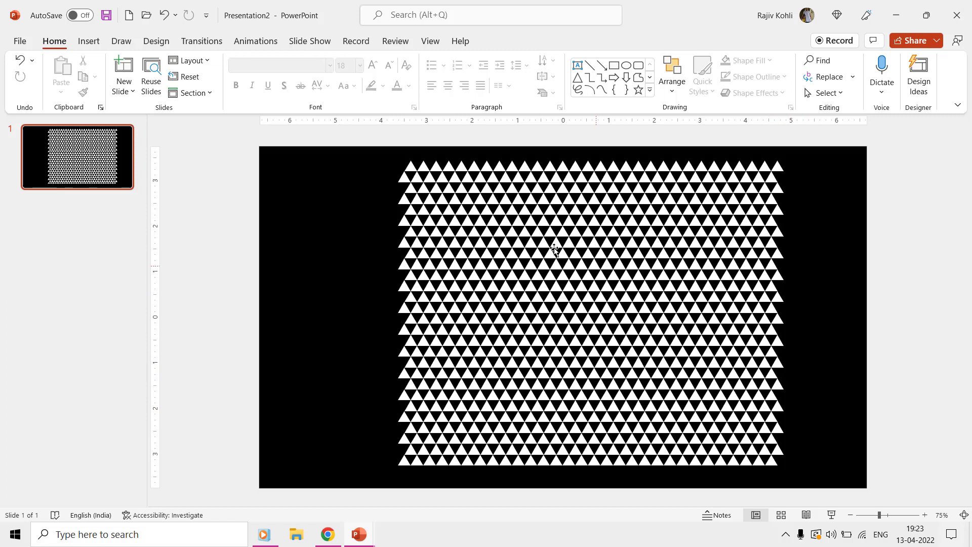
Combine all the selected triangles into one 6.7" by 8.46" grid shape.
key("ctrl+a")
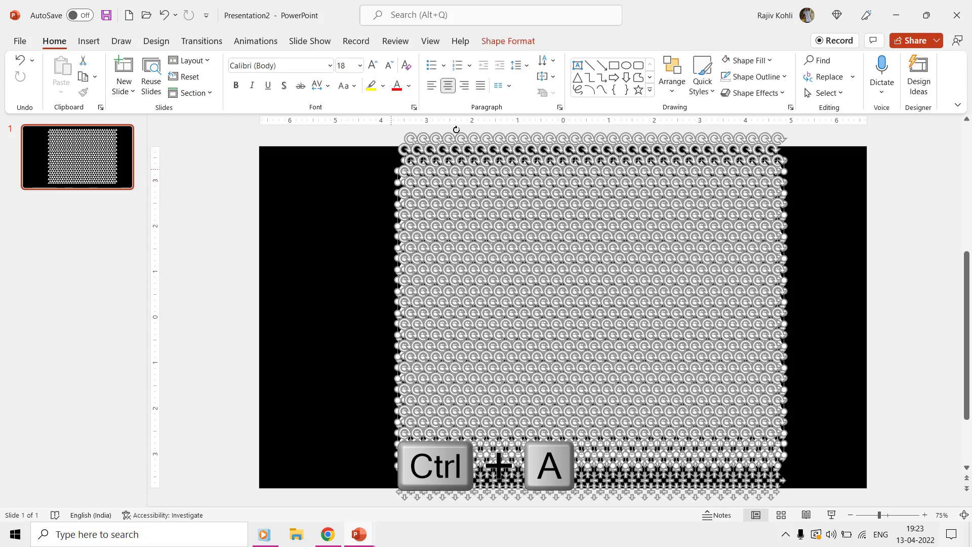
left_click(520, 40)
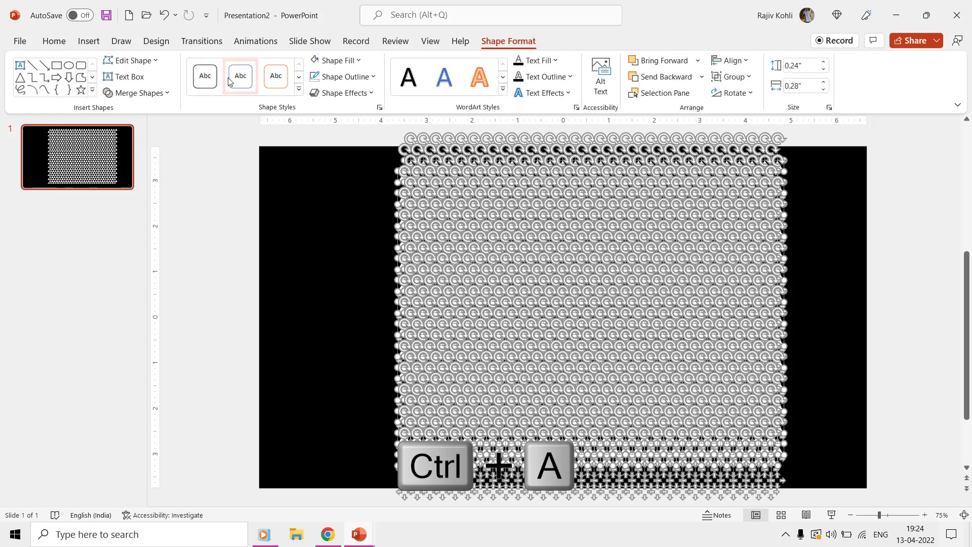
left_click(154, 96)
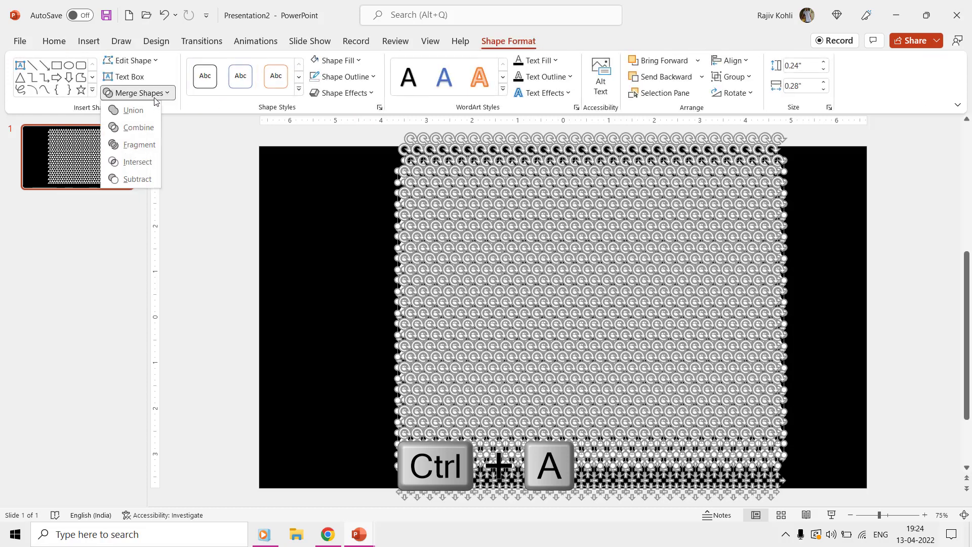
left_click(149, 133)
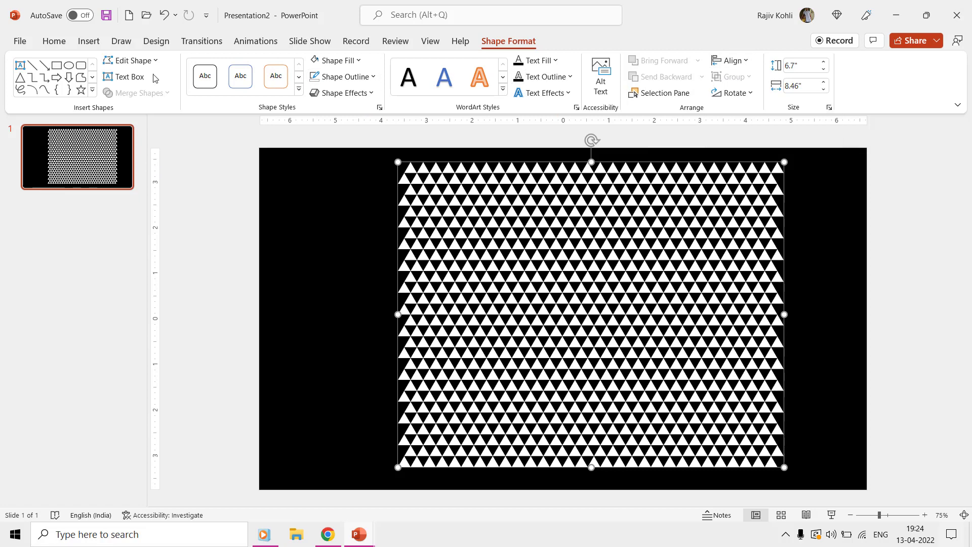
Inspect the slide's objects in the Selection Pane and undo the merge into separate triangles.
left_click(54, 41)
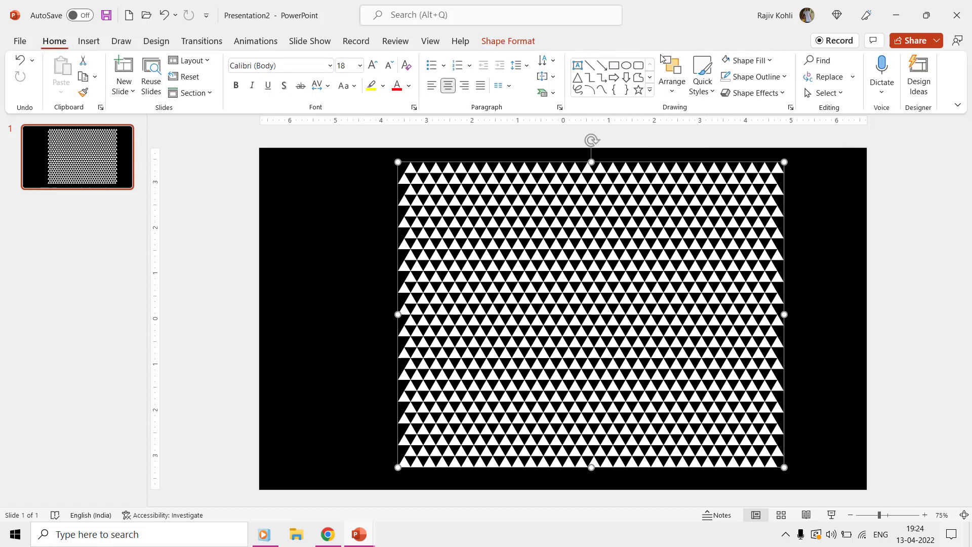
left_click(826, 93)
left_click(836, 146)
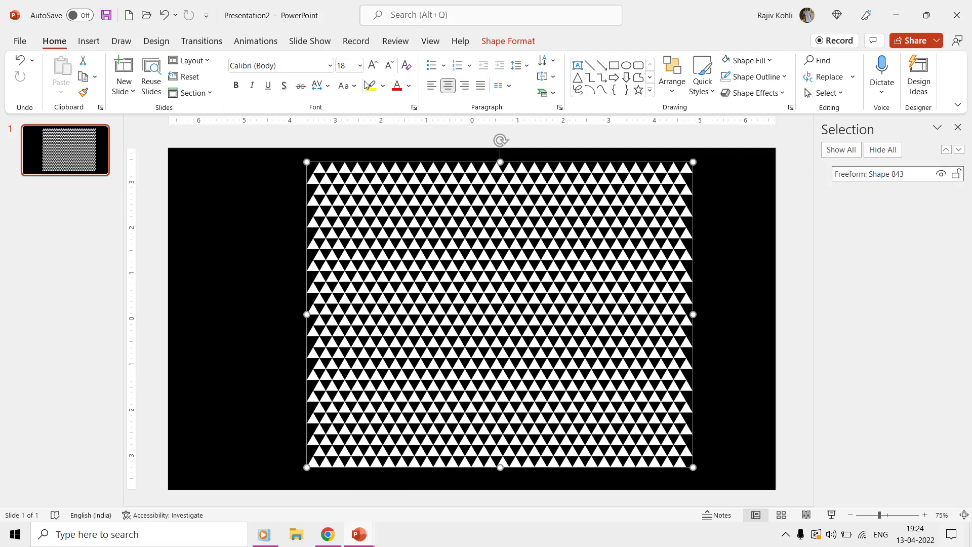
left_click(163, 19)
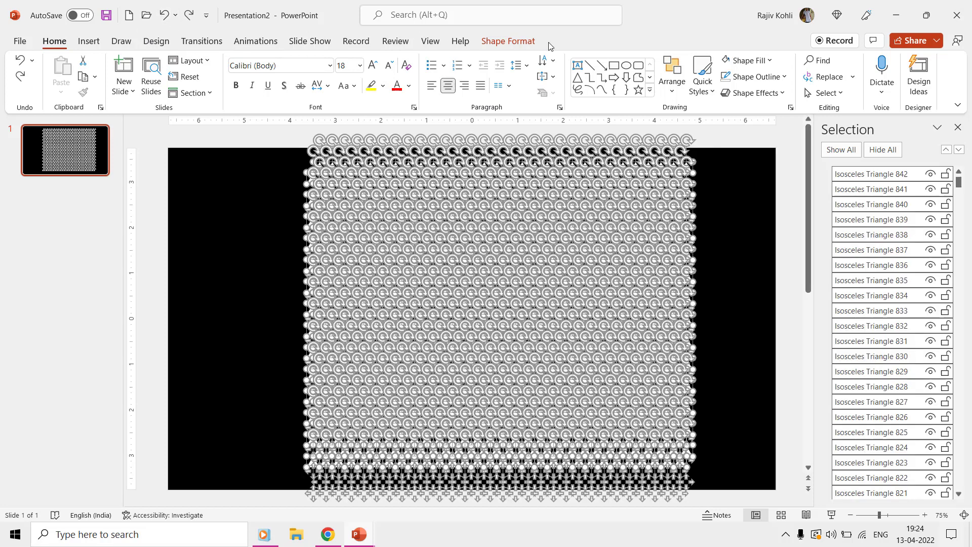
Group, ungroup, then Combine all triangles into the single freeform Shape 845.
left_click(508, 42)
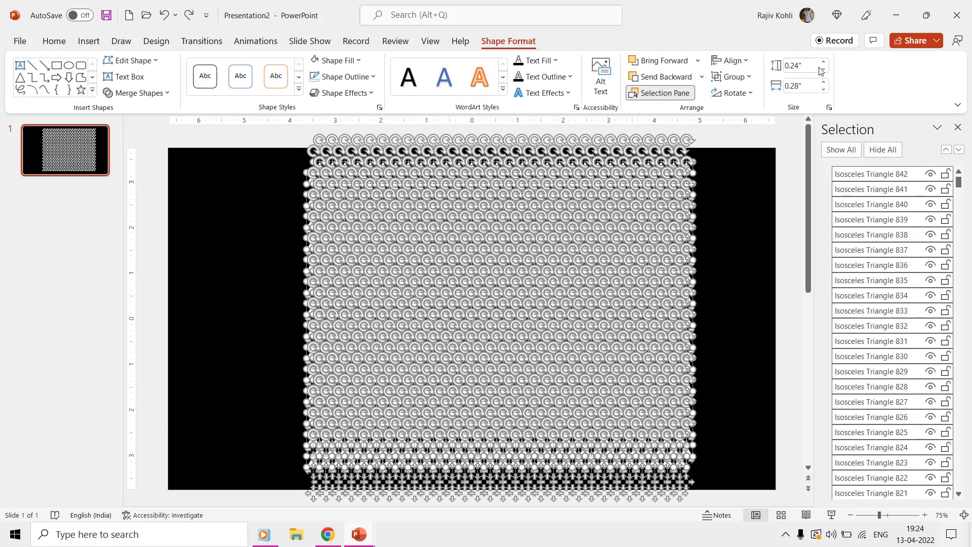
left_click(740, 78)
left_click(742, 94)
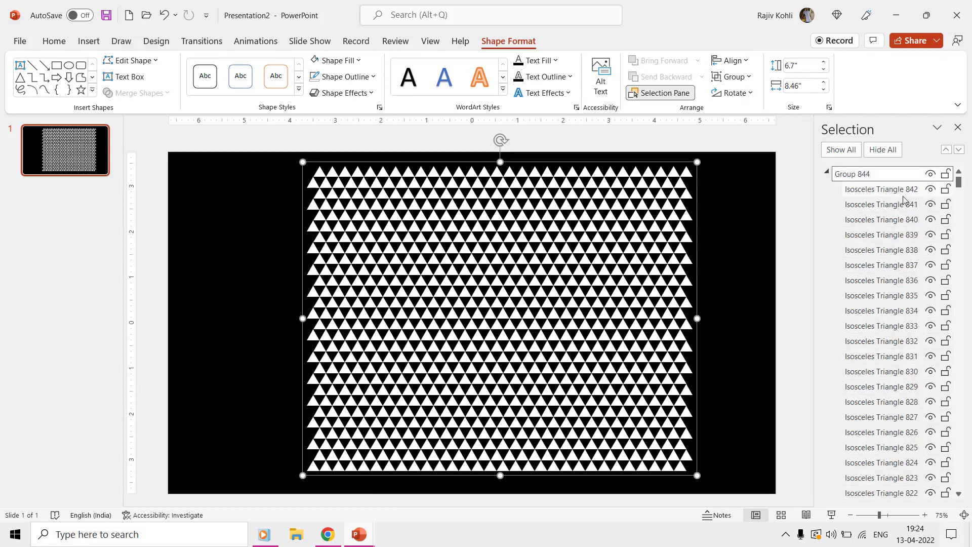
scroll(881, 228, "down", 8)
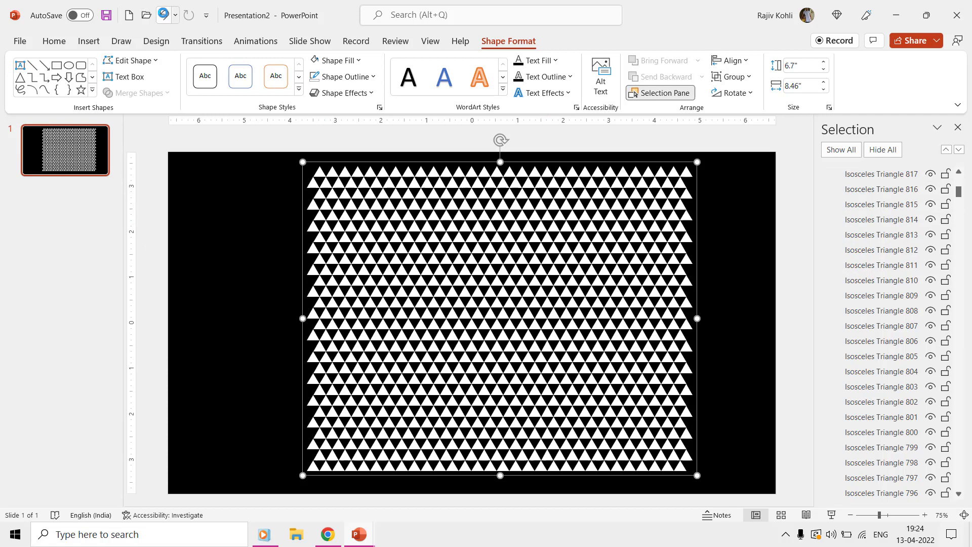
key("ctrl+shift+g")
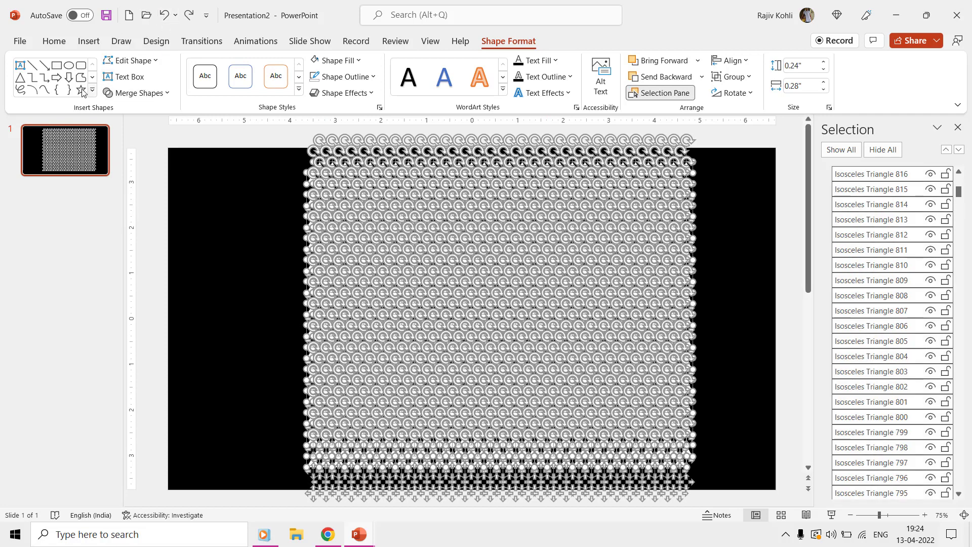
left_click(155, 93)
left_click(143, 132)
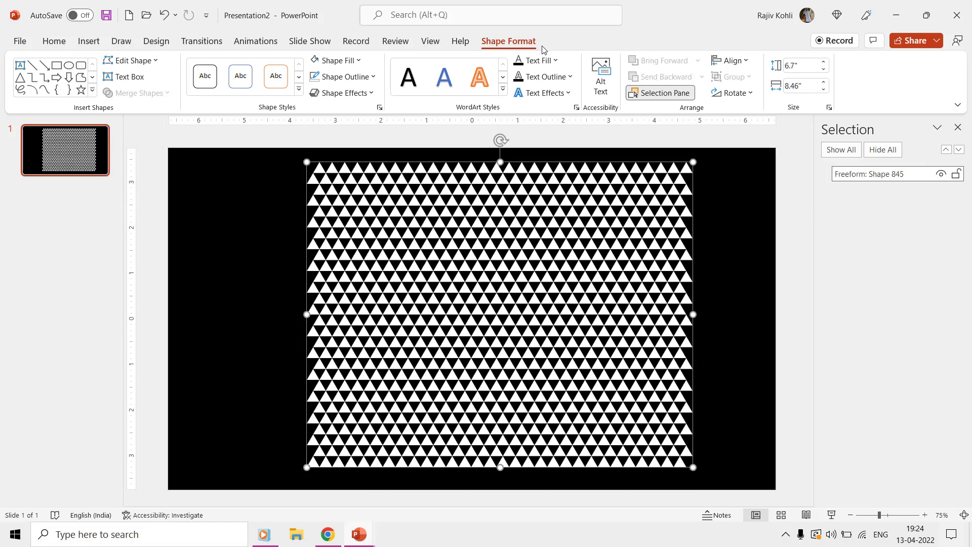
Centre the combined triangle grid horizontally and vertically on the slide.
left_click(733, 60)
left_click(753, 96)
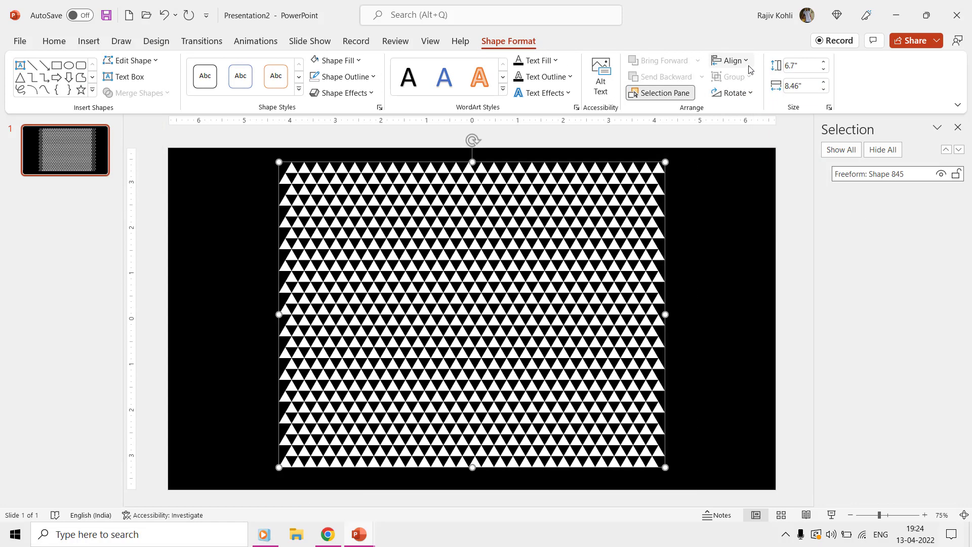
left_click(733, 60)
left_click(755, 152)
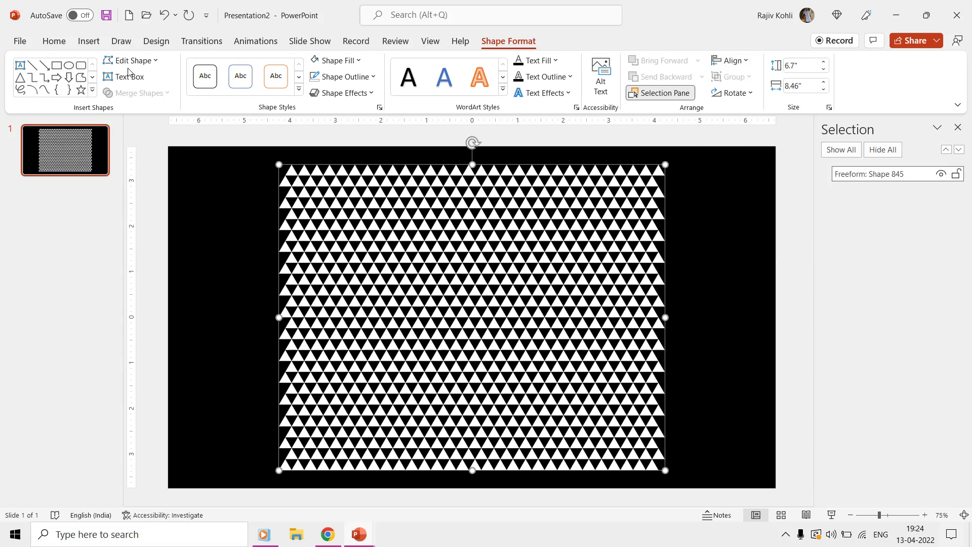
Copy and paste the grid, stacking the duplicate Shape 846 exactly over the original.
left_click(62, 45)
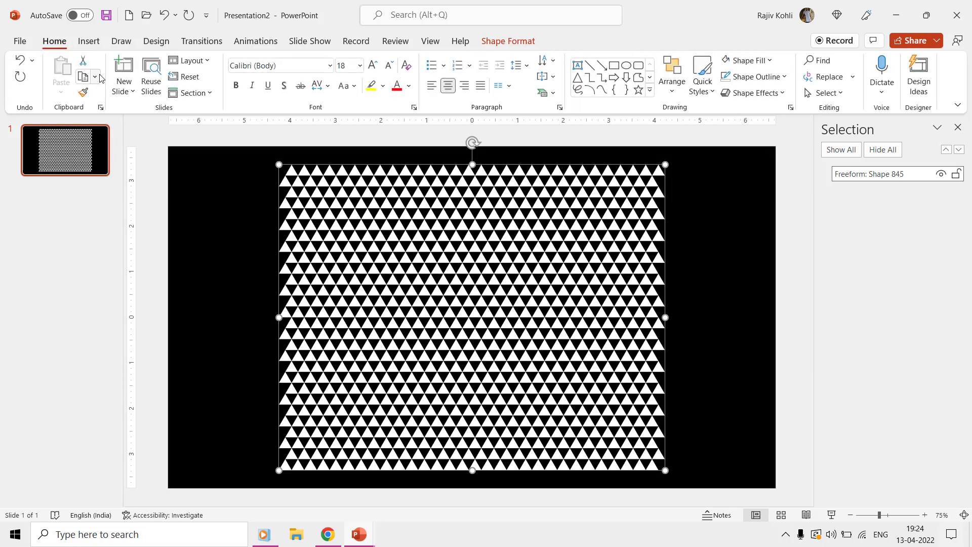
left_click(82, 77)
left_click(61, 71)
left_click_drag(396, 243, 387, 234)
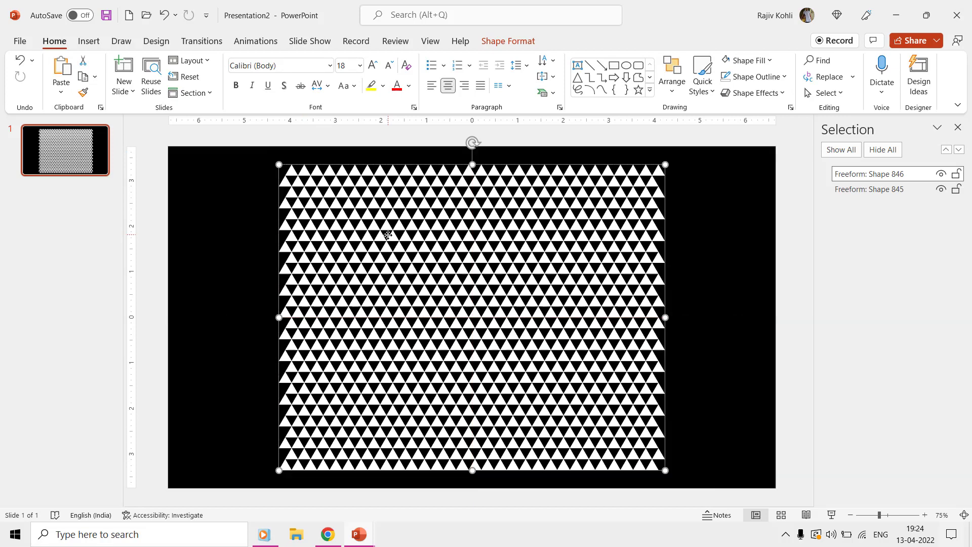
Apply a Spin emphasis animation to the duplicate triangle grid.
left_click(256, 41)
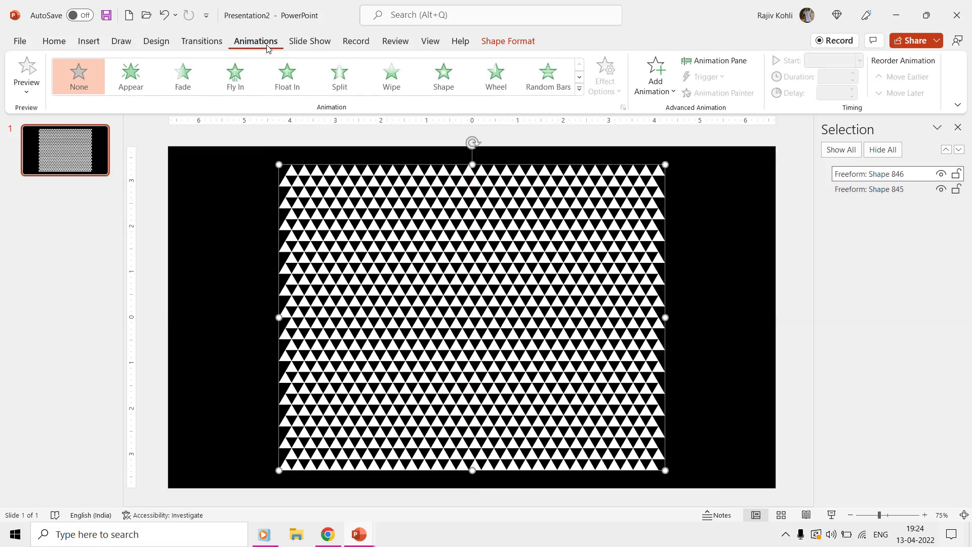
left_click(666, 90)
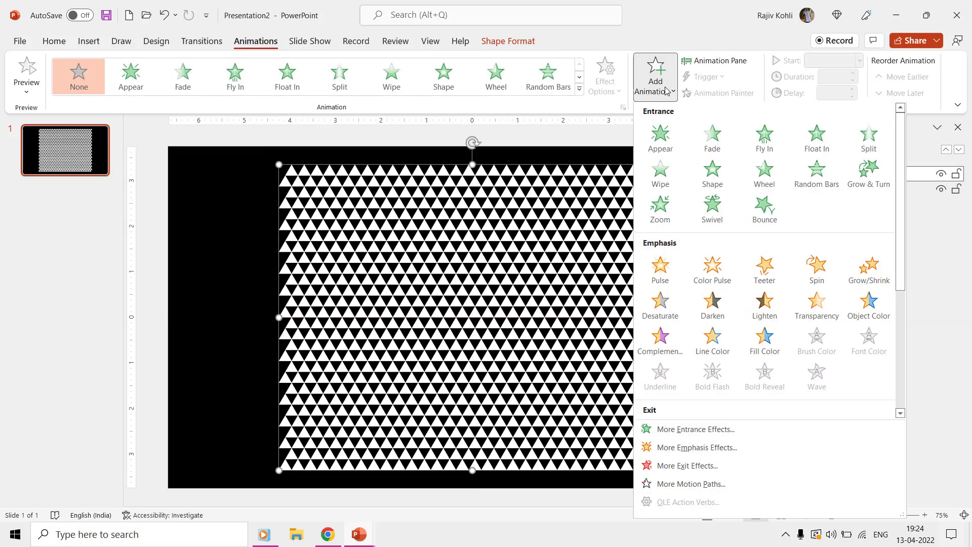
left_click(816, 271)
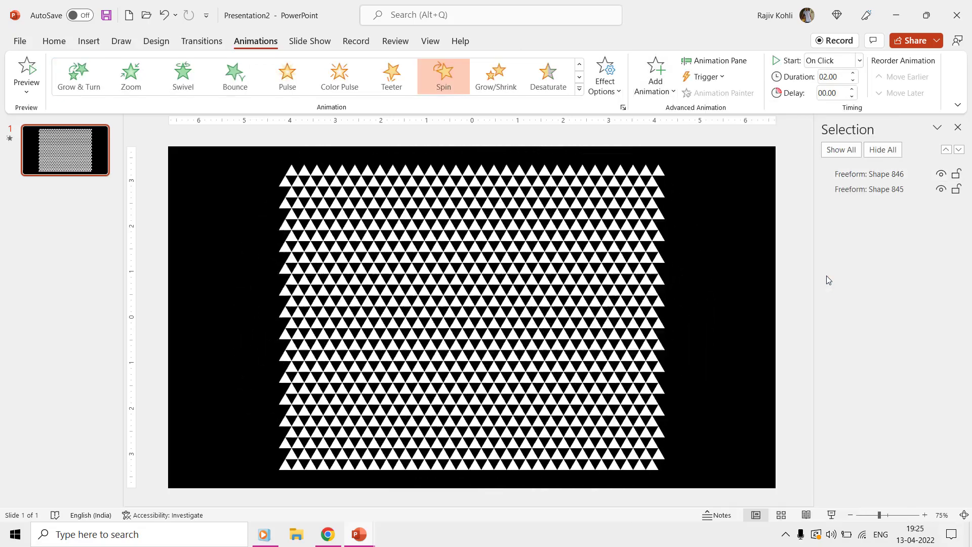
Time the Spin to start With Previous, last 10 seconds and repeat until end of slide.
left_click(958, 127)
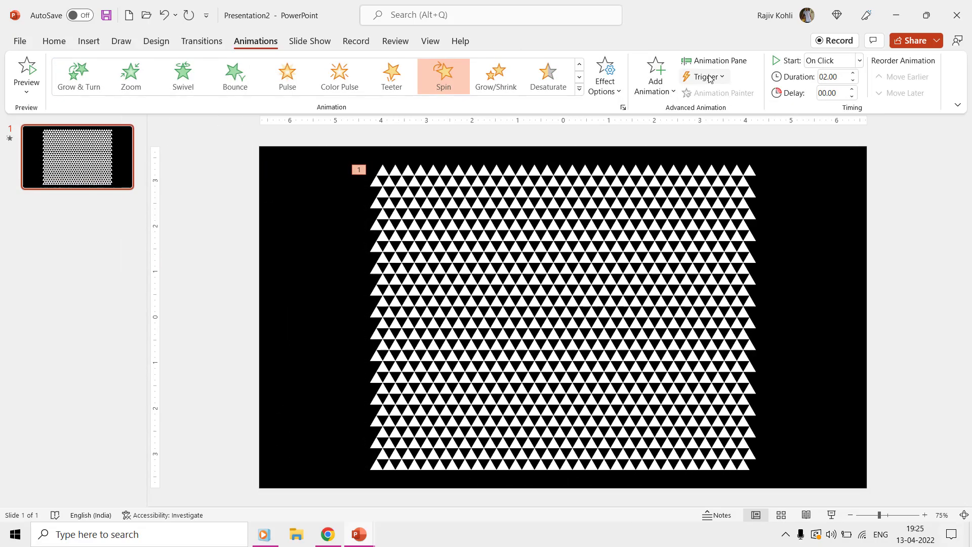
left_click(714, 60)
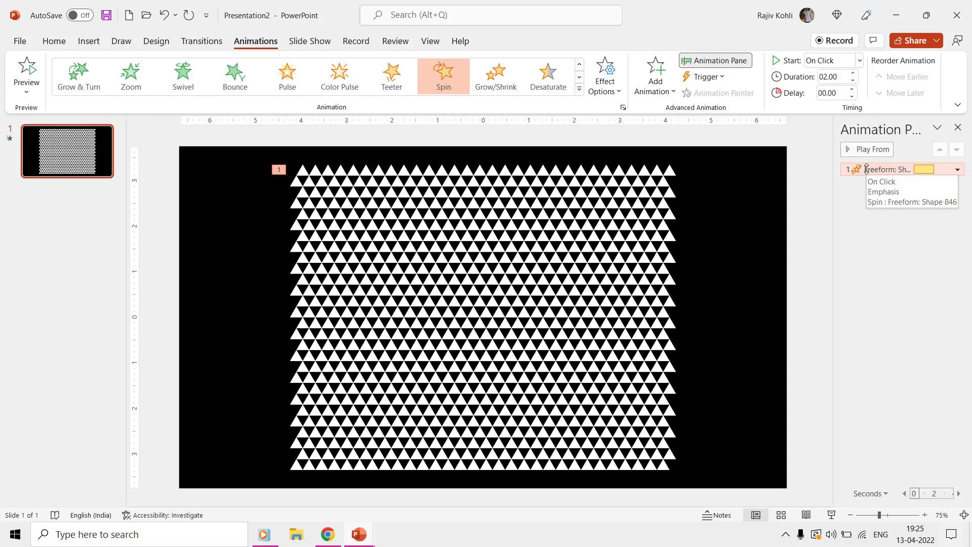
double_click(867, 169)
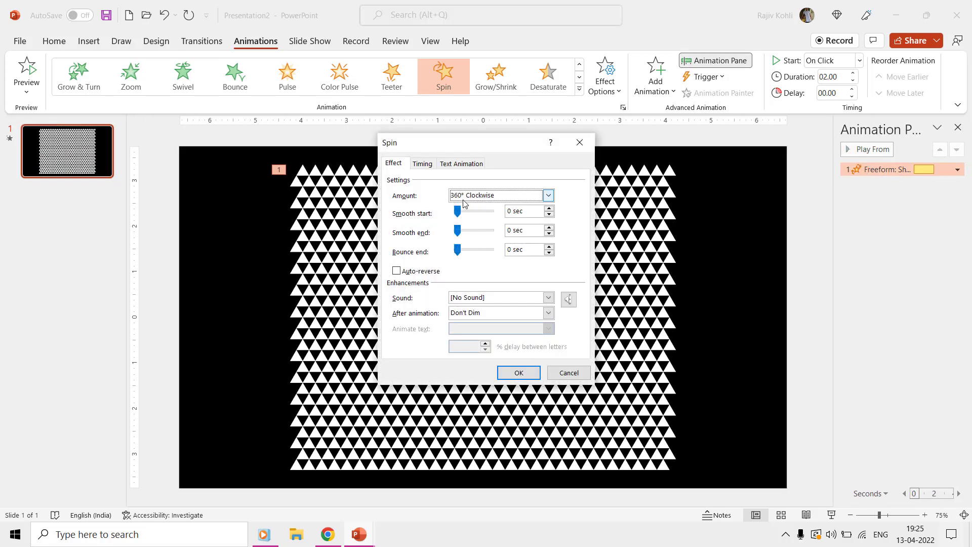
left_click(422, 163)
left_click(456, 181)
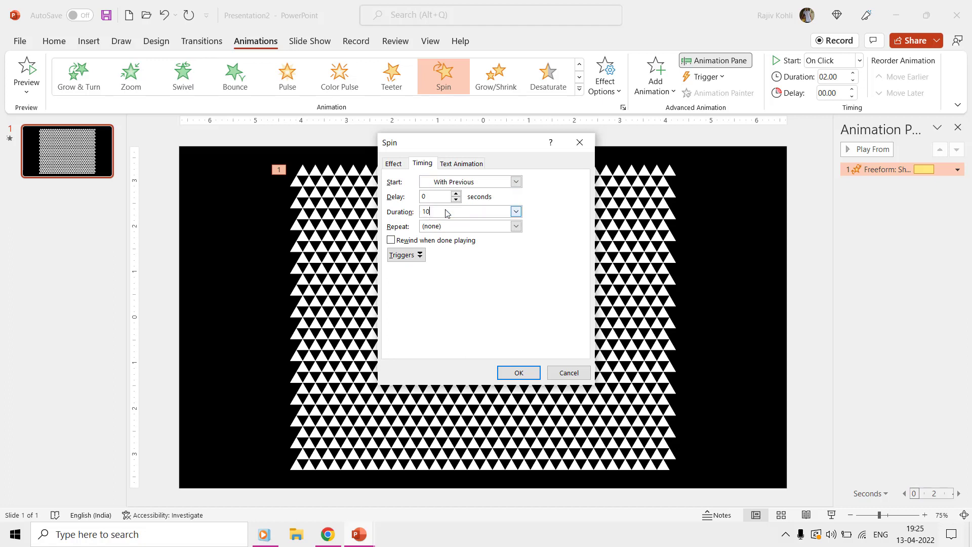
left_click(518, 227)
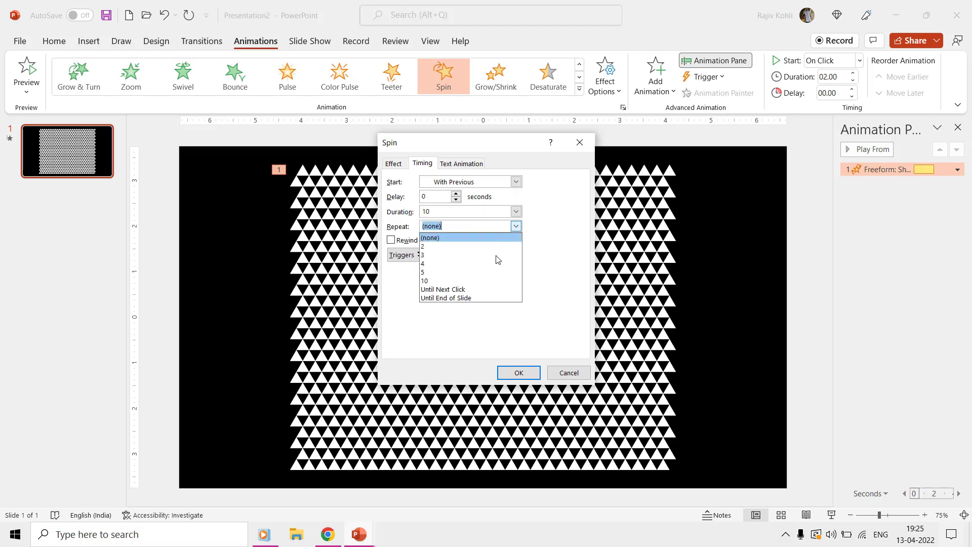
left_click(473, 297)
left_click(519, 373)
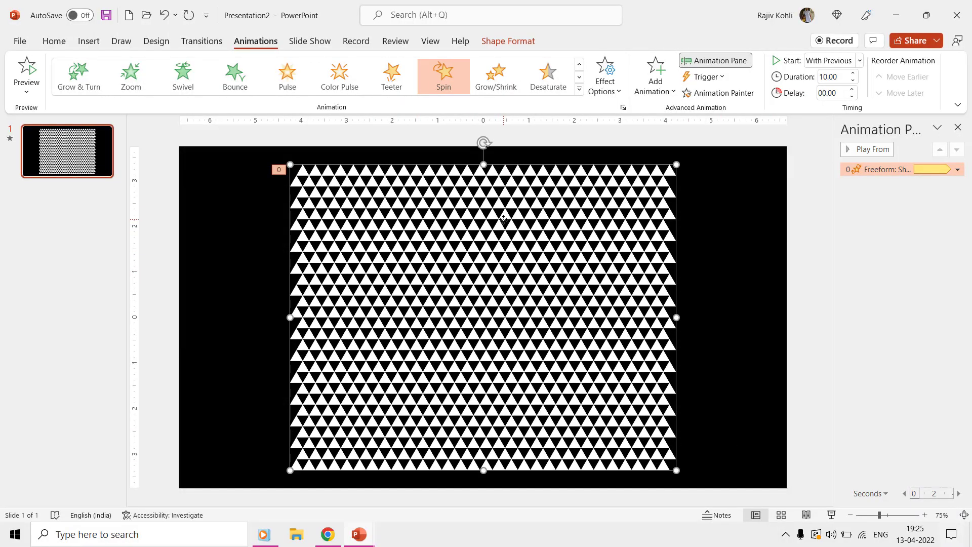
Give the top triangle grid copy a black fill and a dim outline colour.
left_click(502, 45)
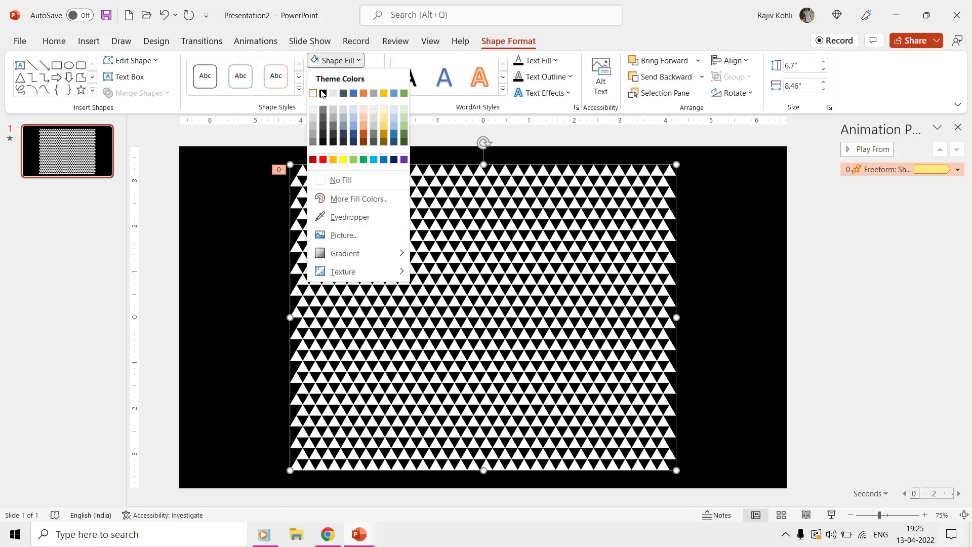
left_click(324, 93)
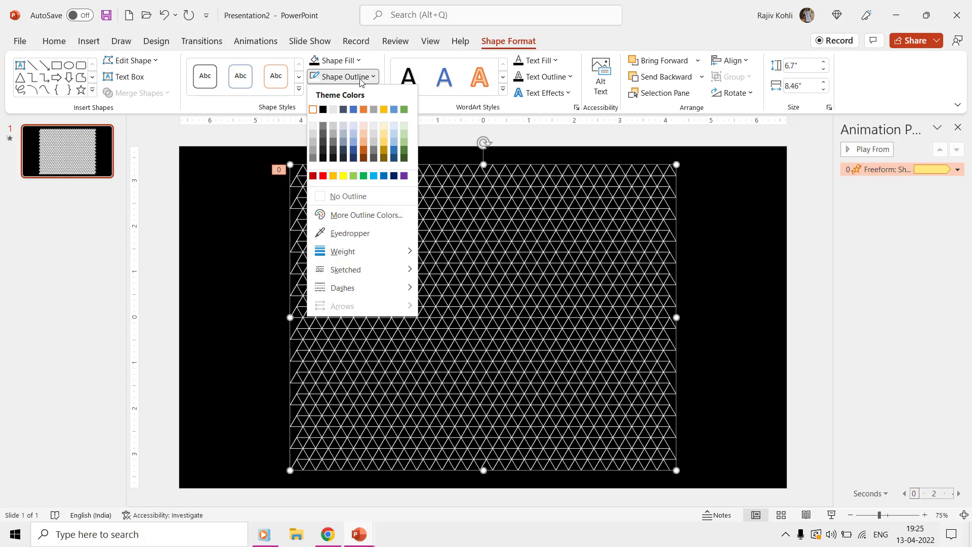
left_click(333, 109)
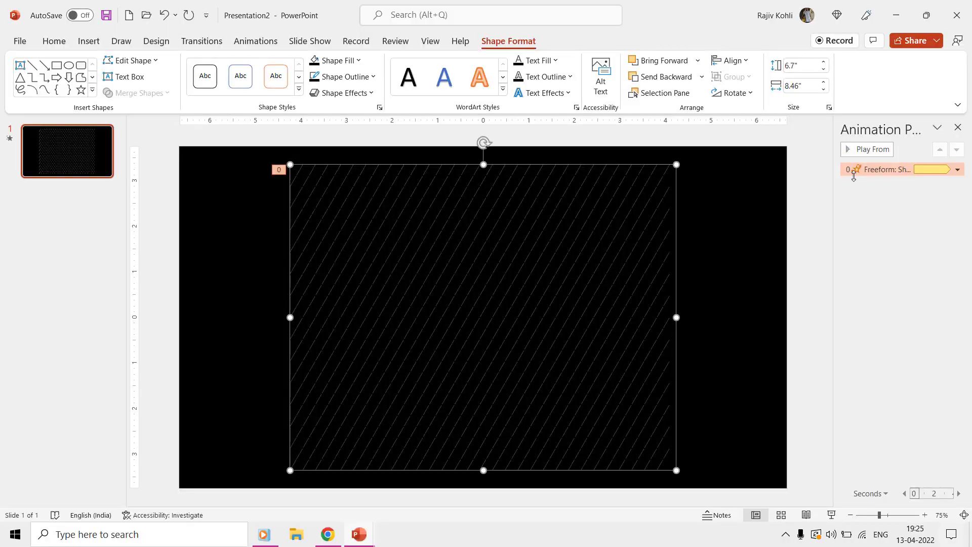
Reopen the Spin effect's settings from the Animation Pane.
double_click(868, 170)
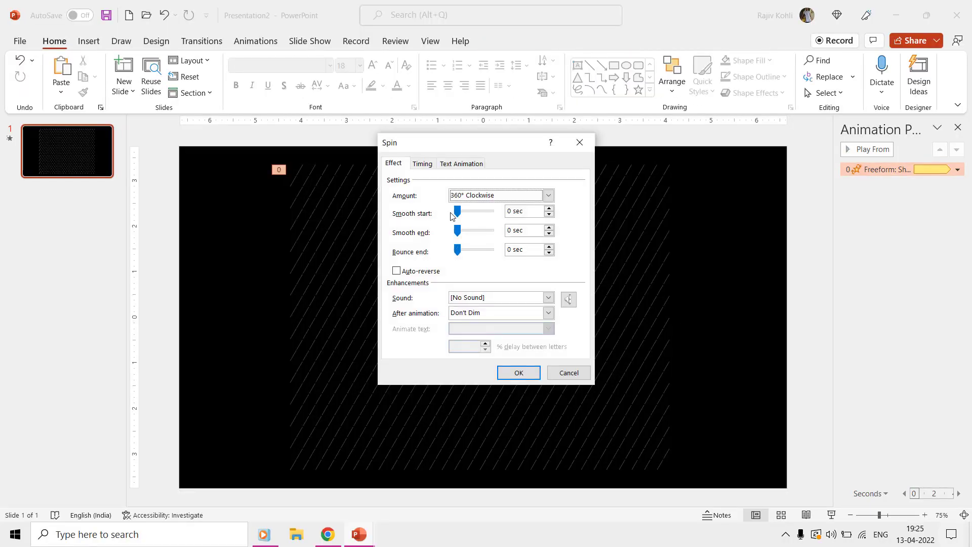